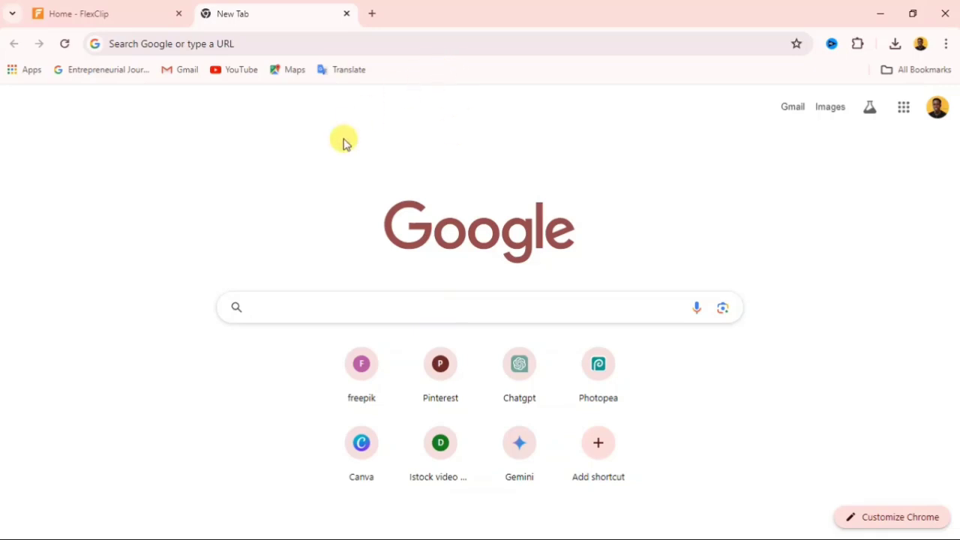
Search Google for "flexclip" and open the official FlexClip website.
click(261, 300)
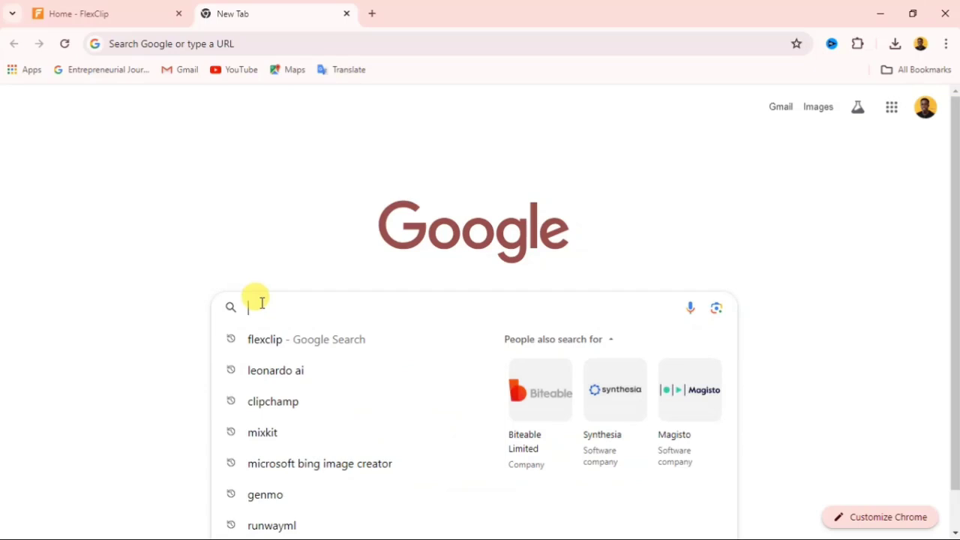
text(fl)
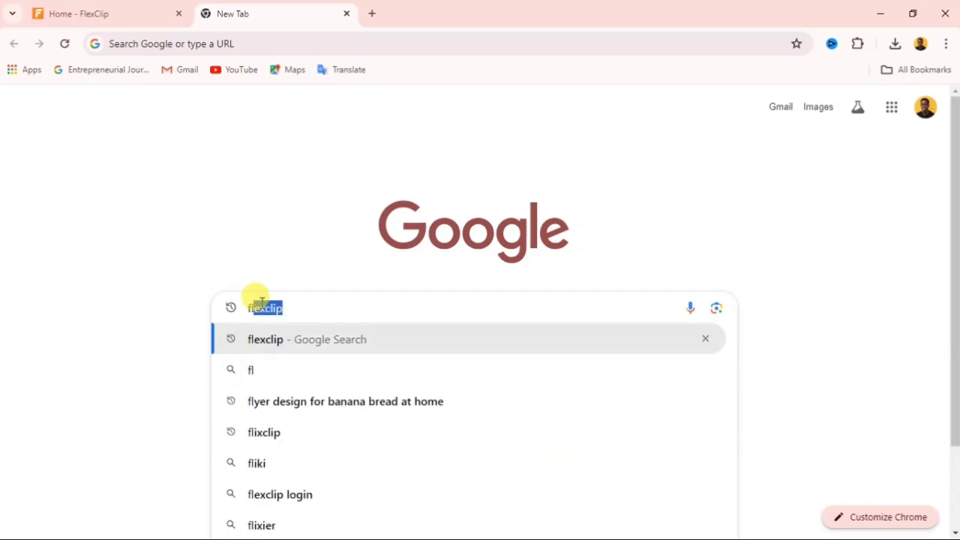
text(exclip)
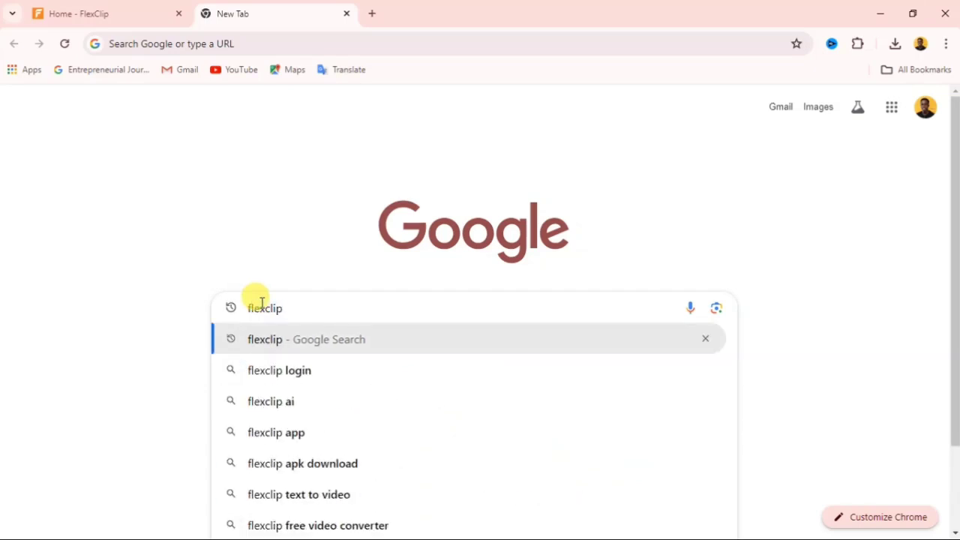
key(Return)
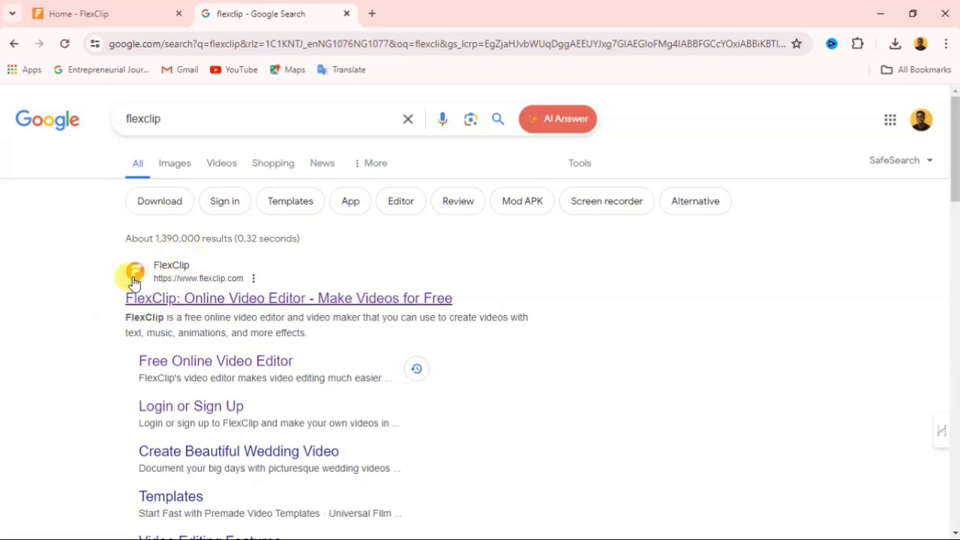
click(118, 15)
click(178, 299)
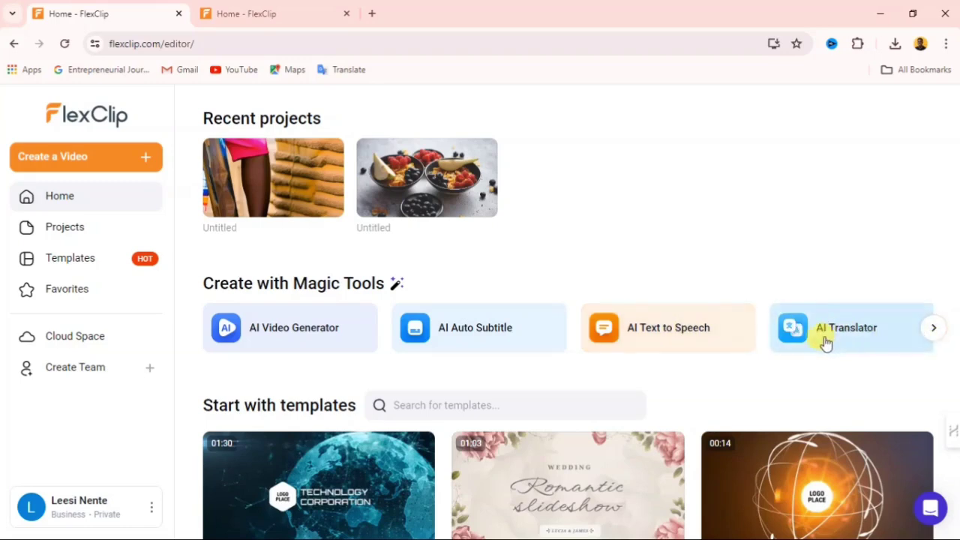
Look through the Magic Tools and the starter video templates on the home page.
click(934, 330)
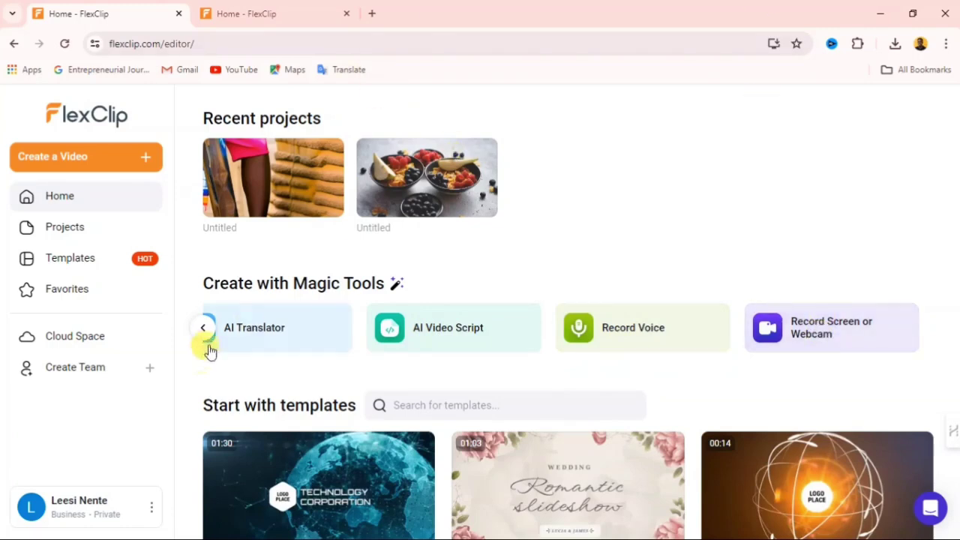
click(203, 330)
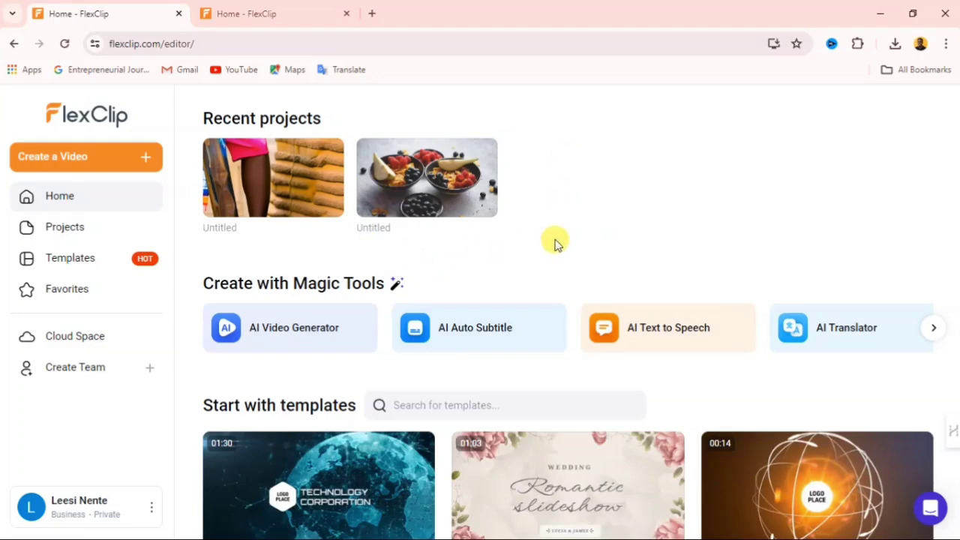
scroll(553, 242, down, 2)
scroll(352, 346, down, 1)
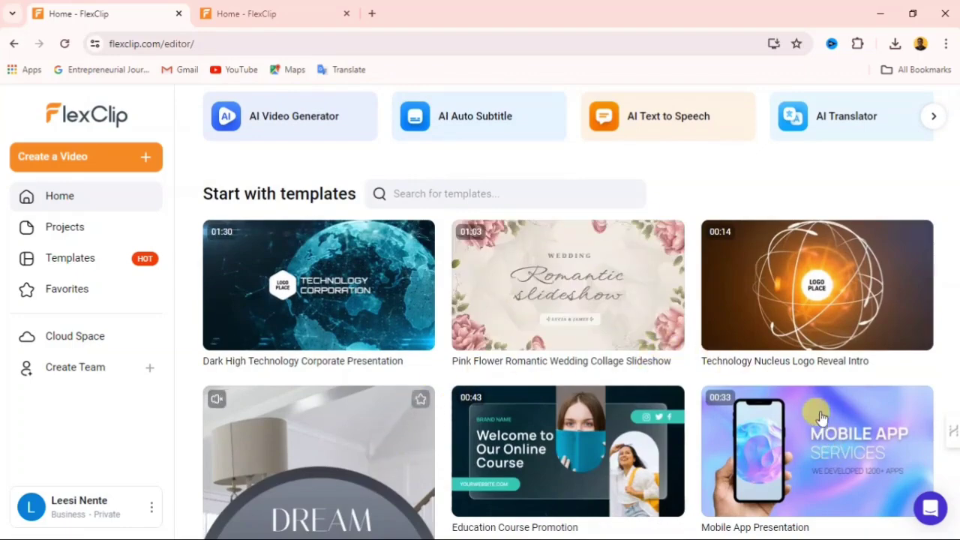
scroll(818, 428, down, 1)
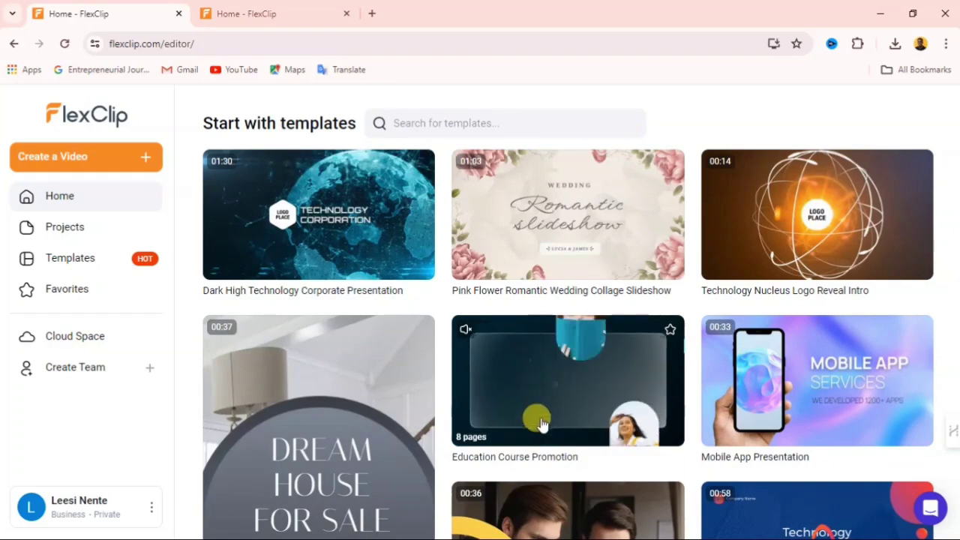
scroll(536, 396, down, 5)
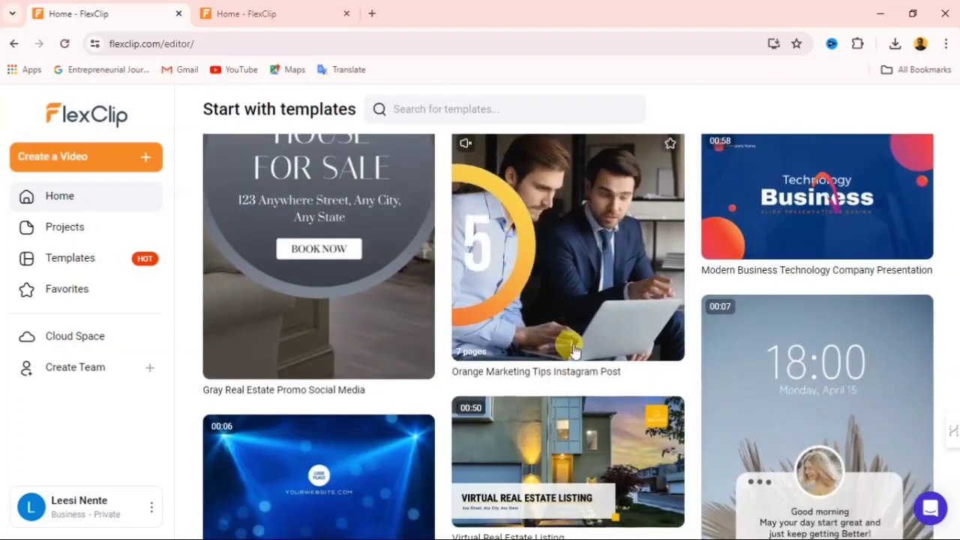
mouse_move(803, 206)
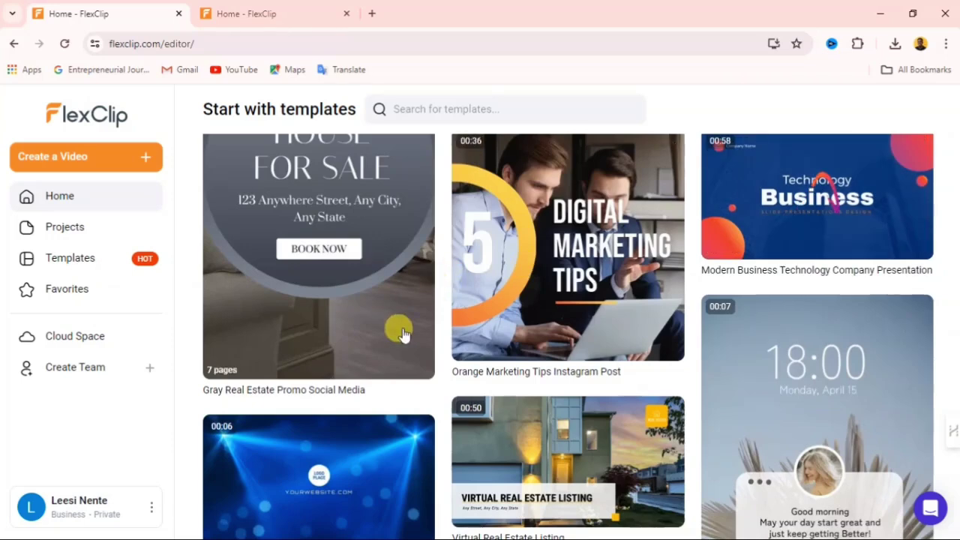
scroll(401, 333, down, 1)
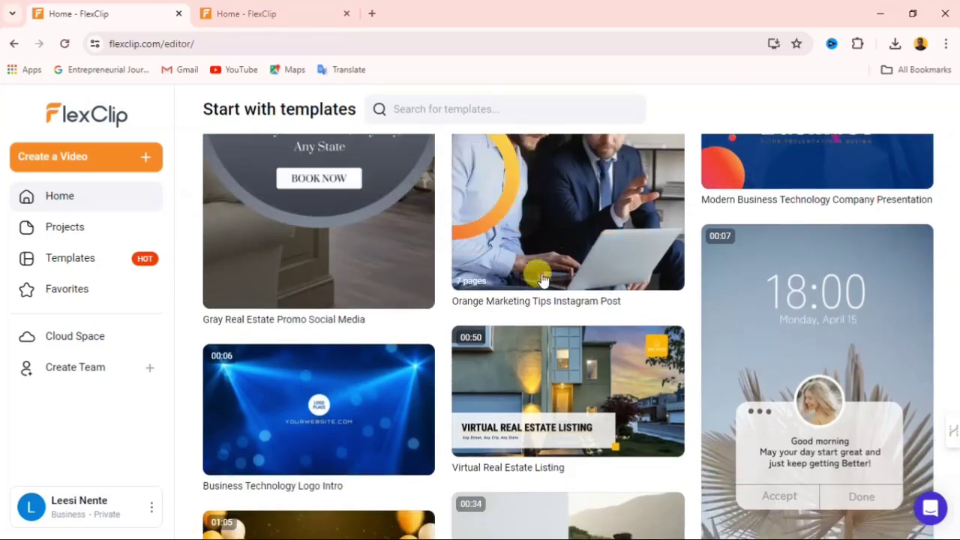
scroll(543, 278, up, 3)
scroll(543, 279, up, 4)
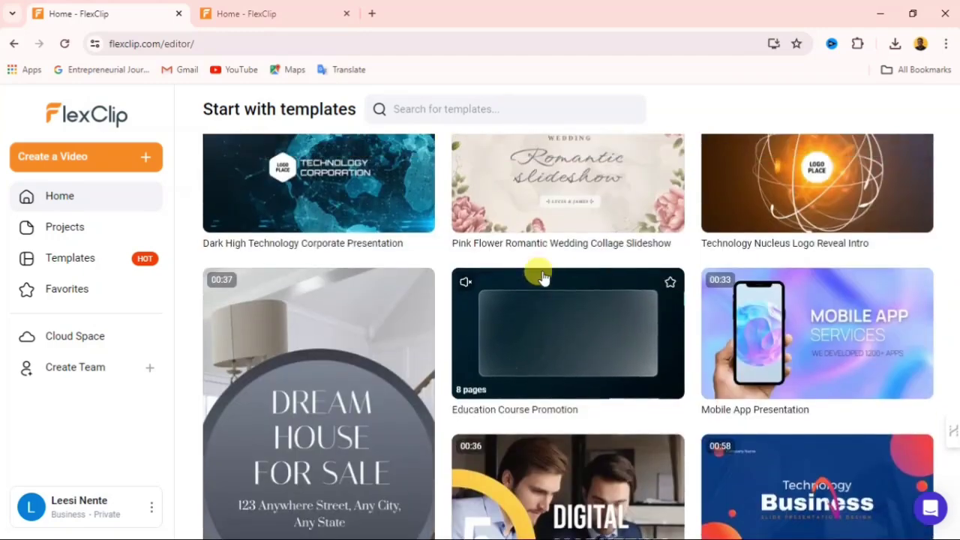
scroll(543, 278, down, 1)
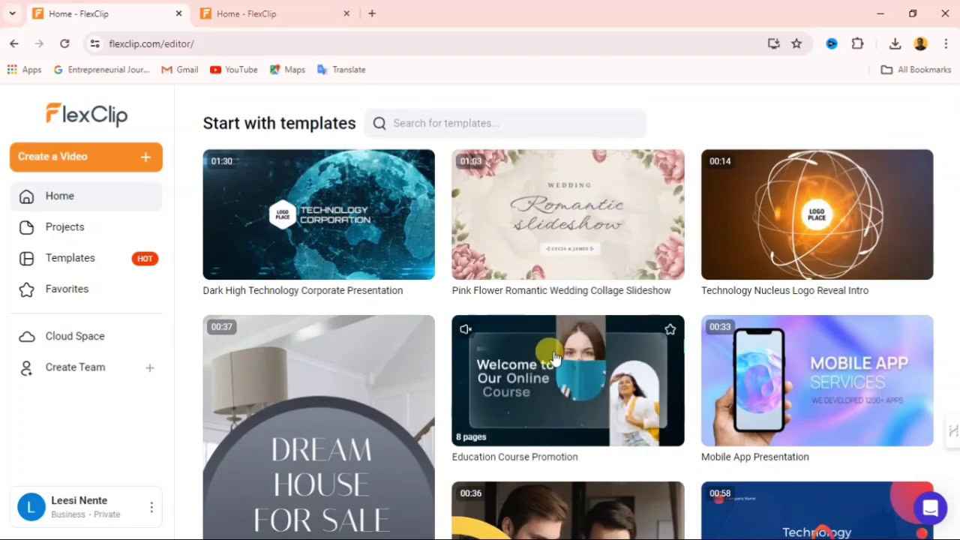
scroll(553, 347, up, 4)
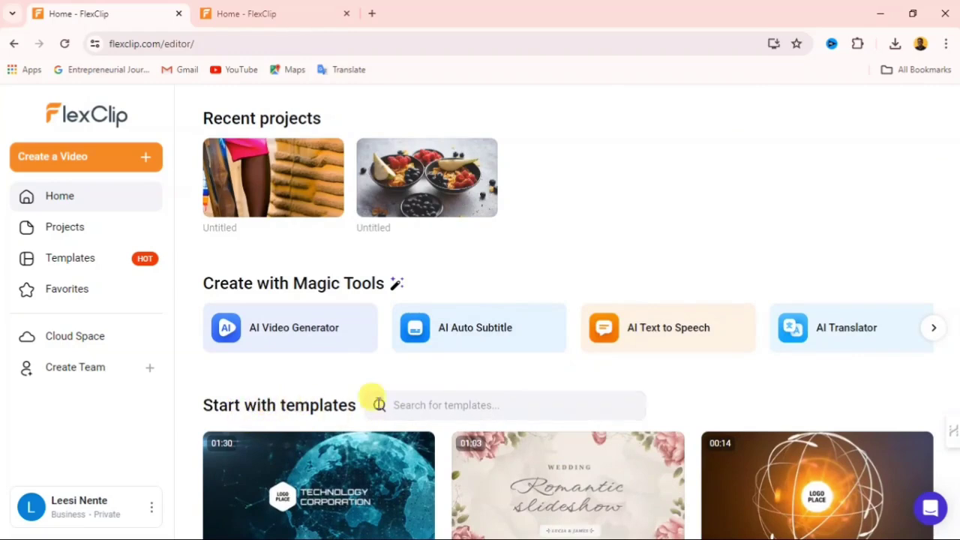
Search the templates using the popular suggestion "real estate".
click(461, 408)
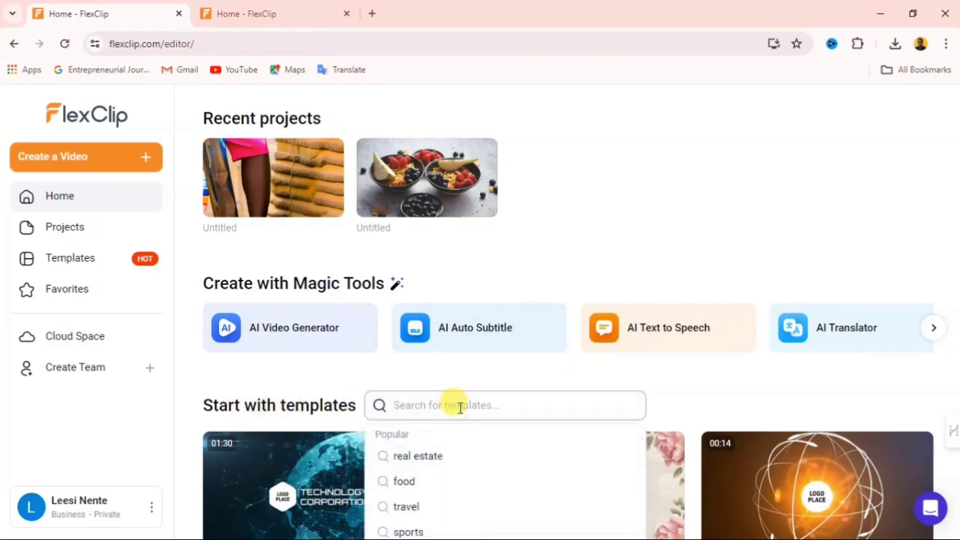
scroll(460, 407, down, 1)
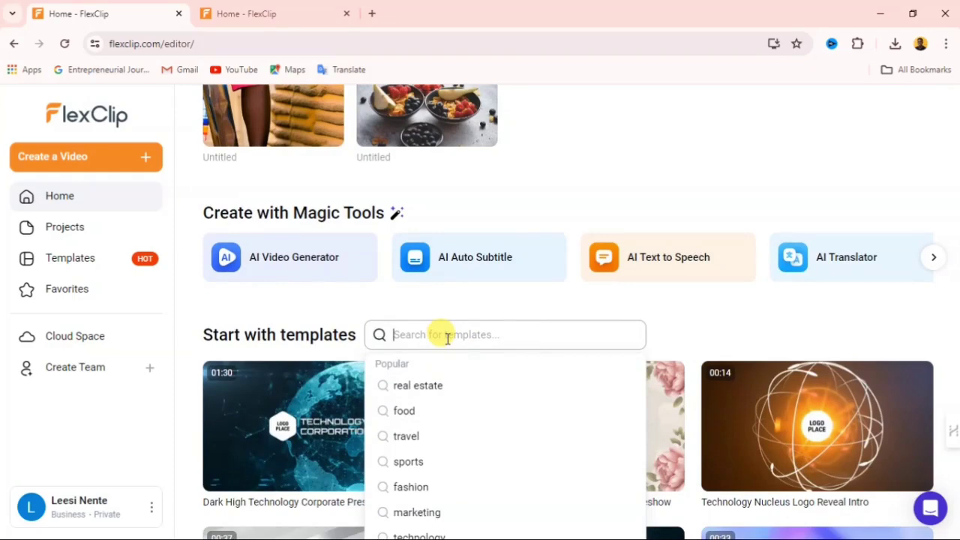
click(415, 387)
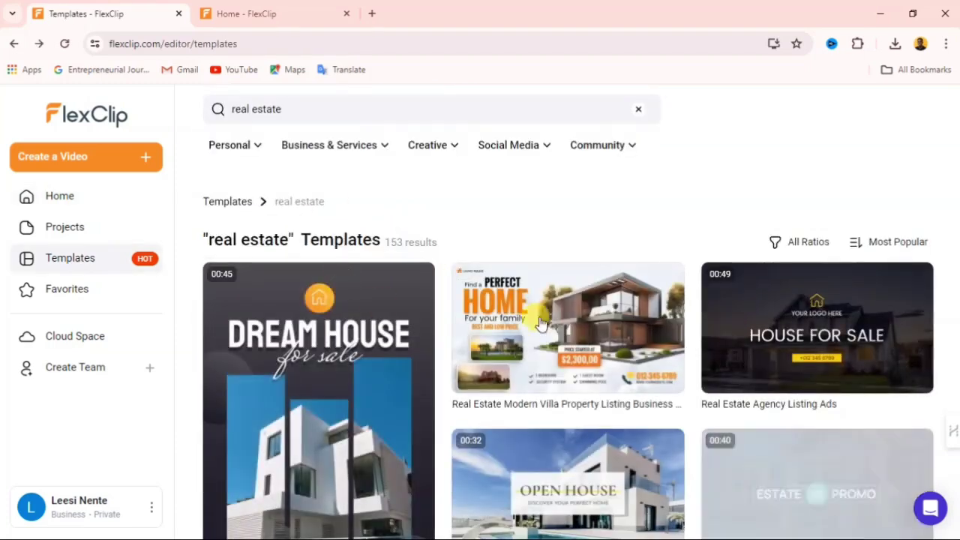
Find the New Year Real Estate Ad template among the real estate templates and open its preview.
scroll(568, 293, down, 1)
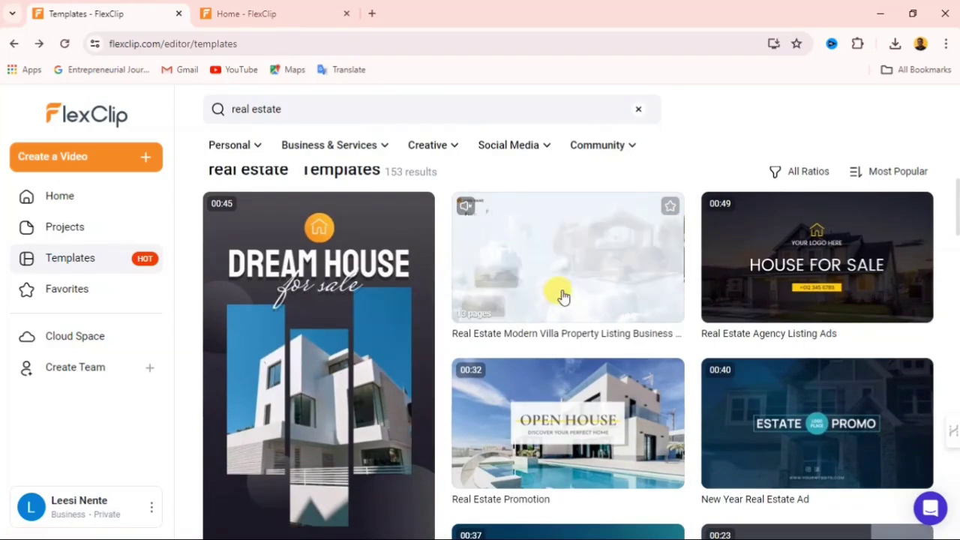
scroll(595, 299, down, 2)
scroll(570, 295, up, 3)
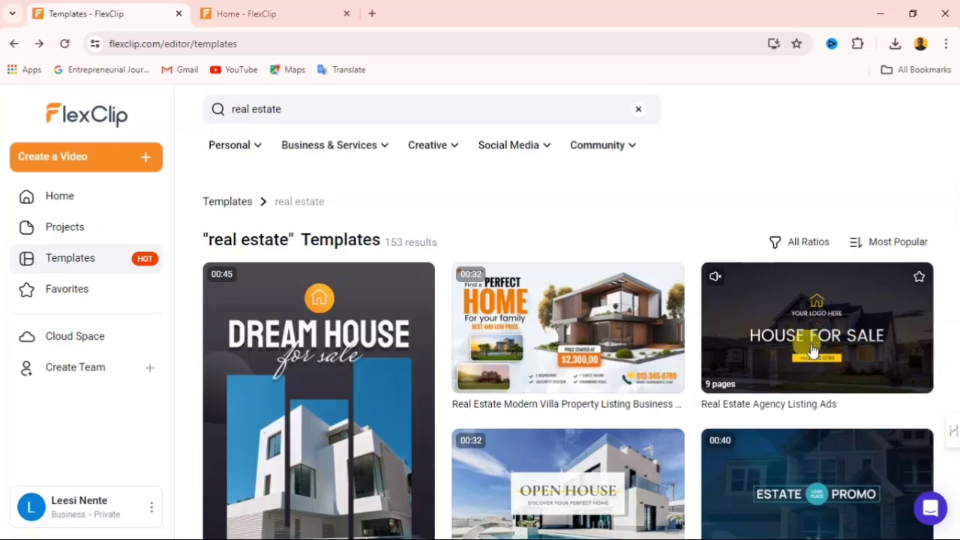
scroll(825, 347, down, 1)
scroll(829, 346, down, 1)
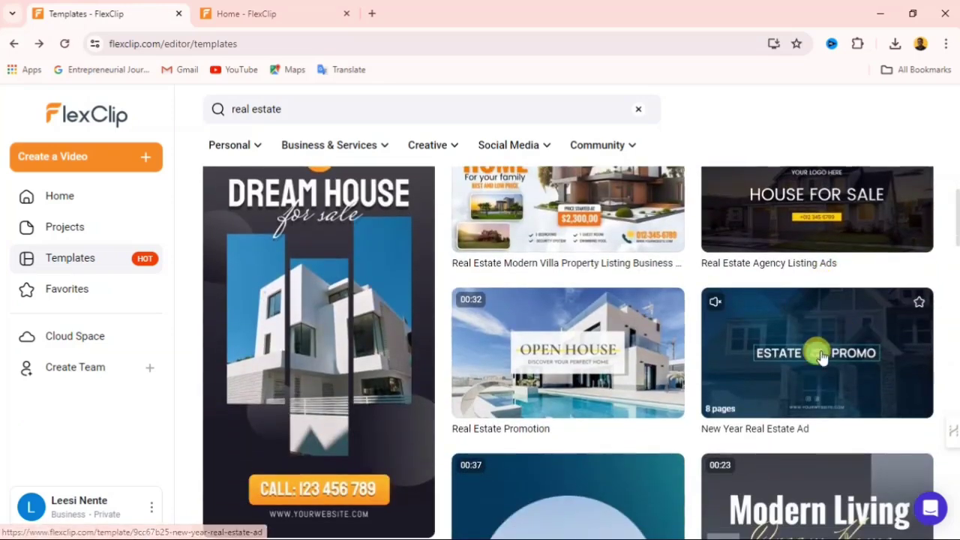
scroll(798, 360, down, 3)
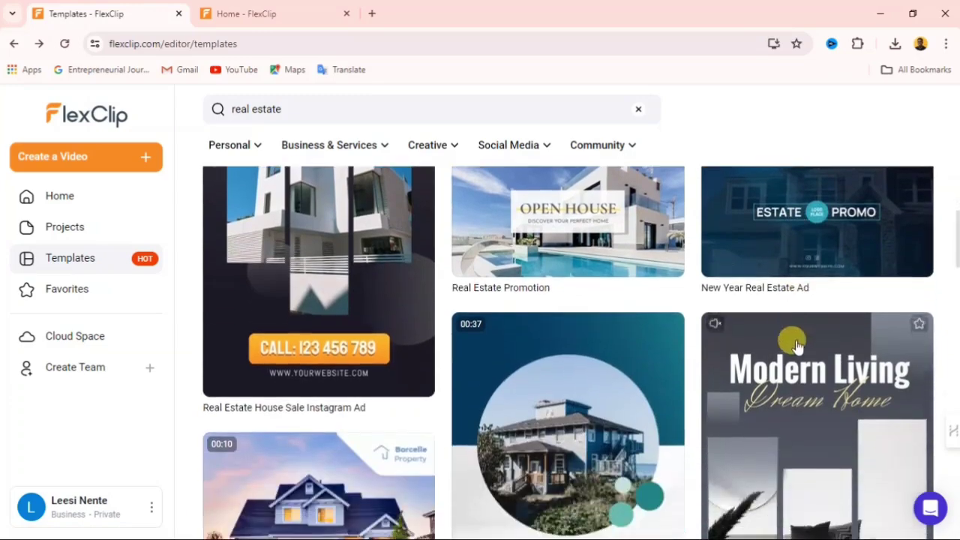
scroll(797, 302, down, 3)
scroll(797, 304, up, 5)
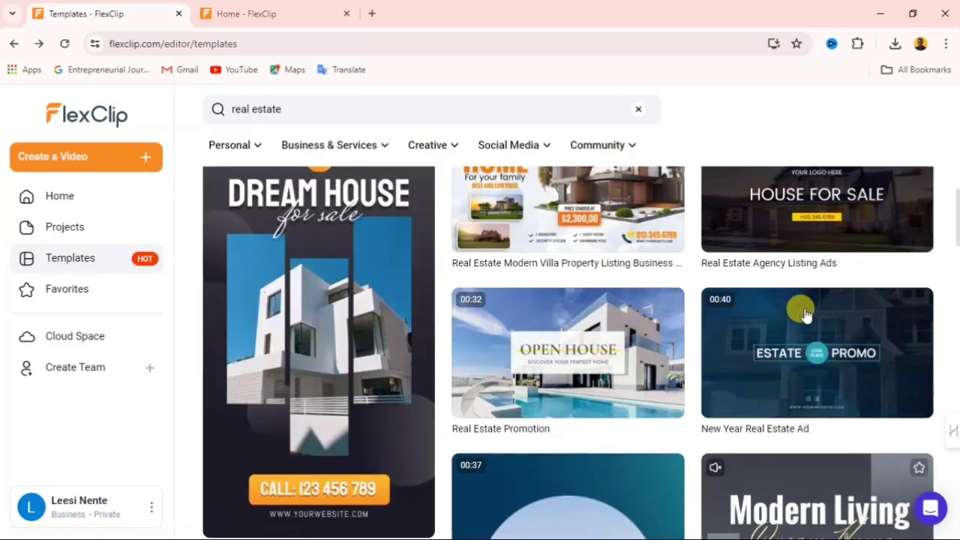
click(804, 363)
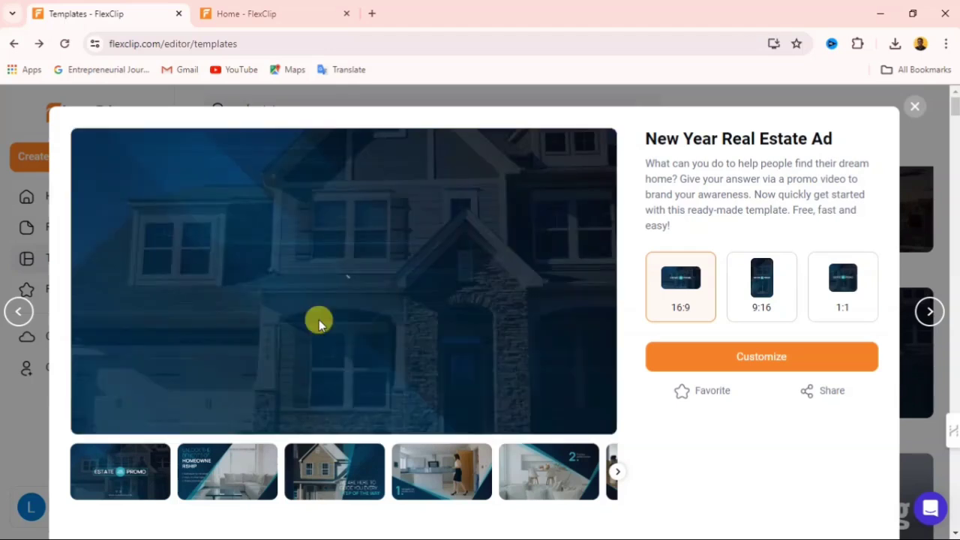
Play part of the New Year Real Estate Ad preview video and pause it.
click(294, 344)
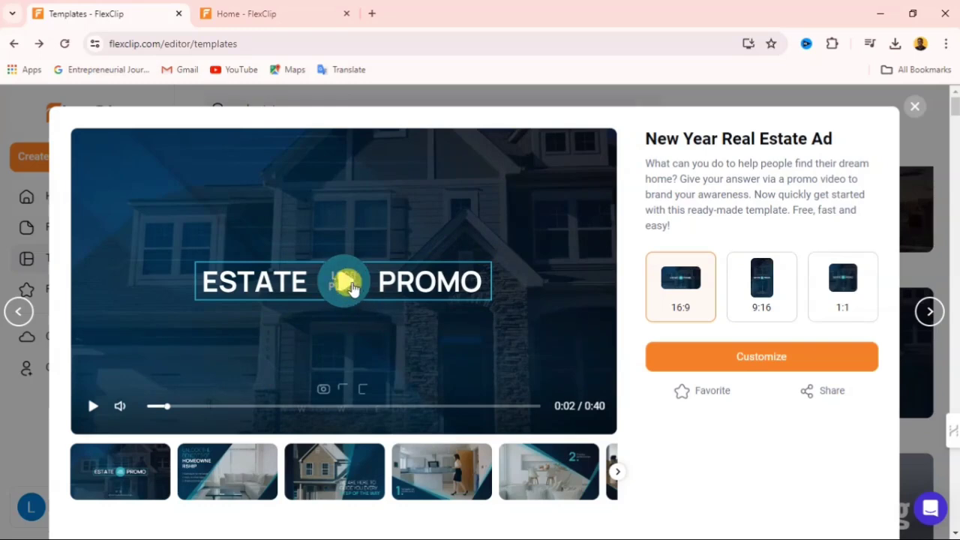
click(346, 285)
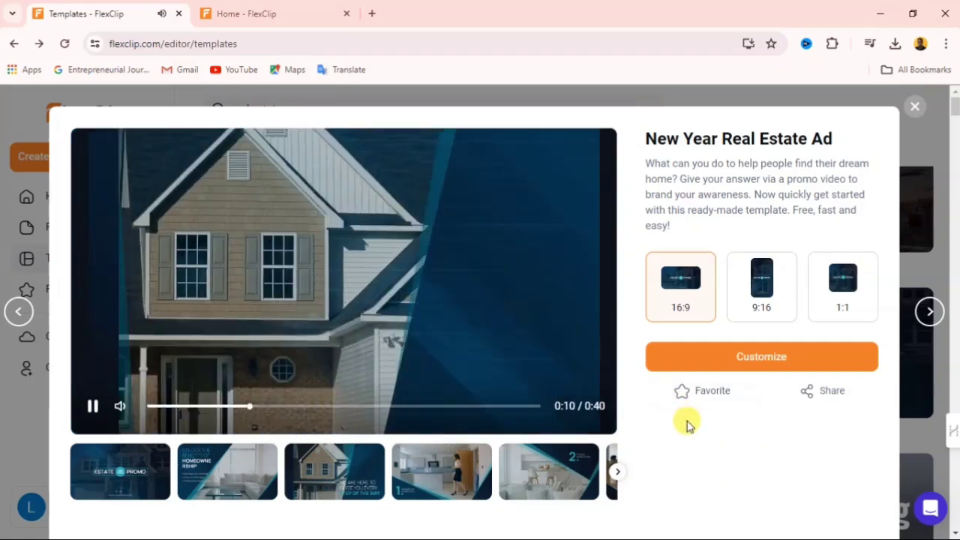
click(93, 407)
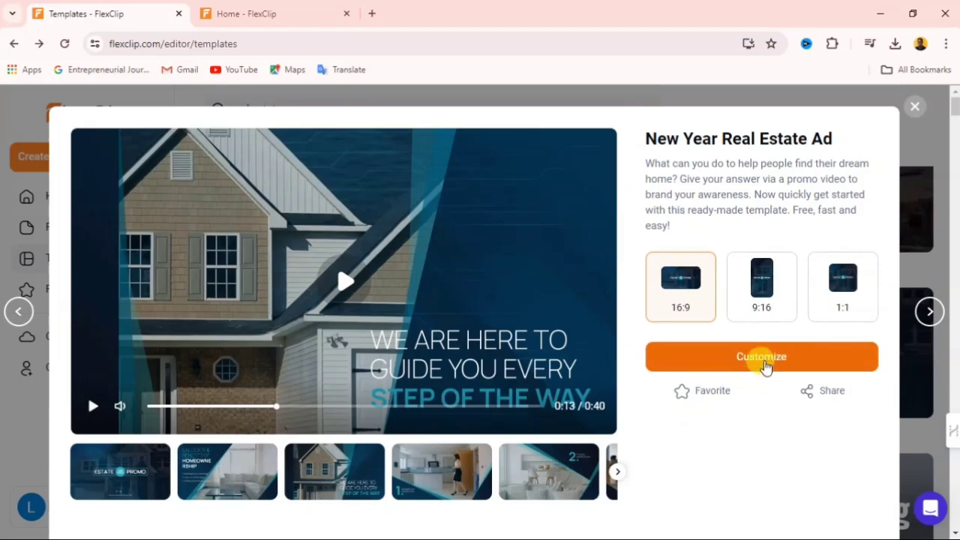
Open the 16:9 version of the template for customizing and dismiss the media import dialog.
click(763, 360)
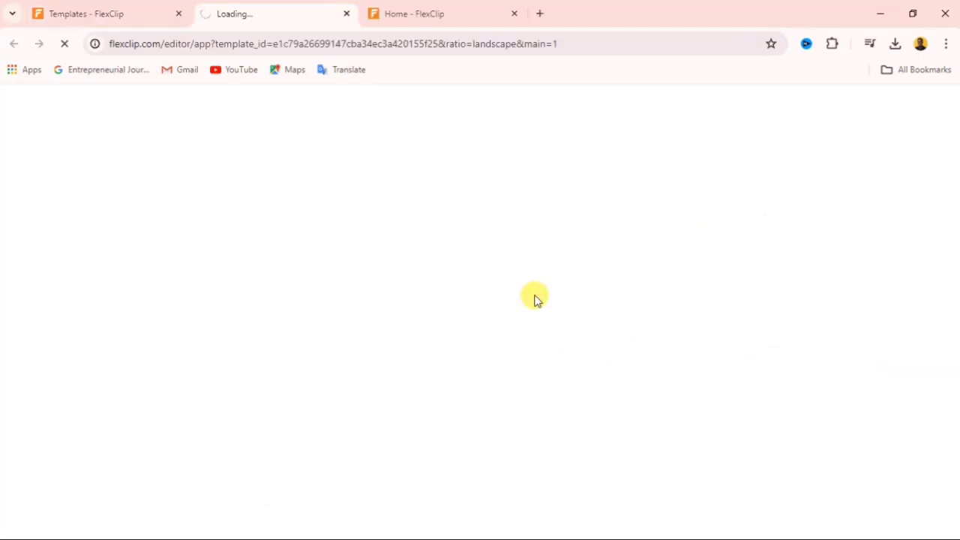
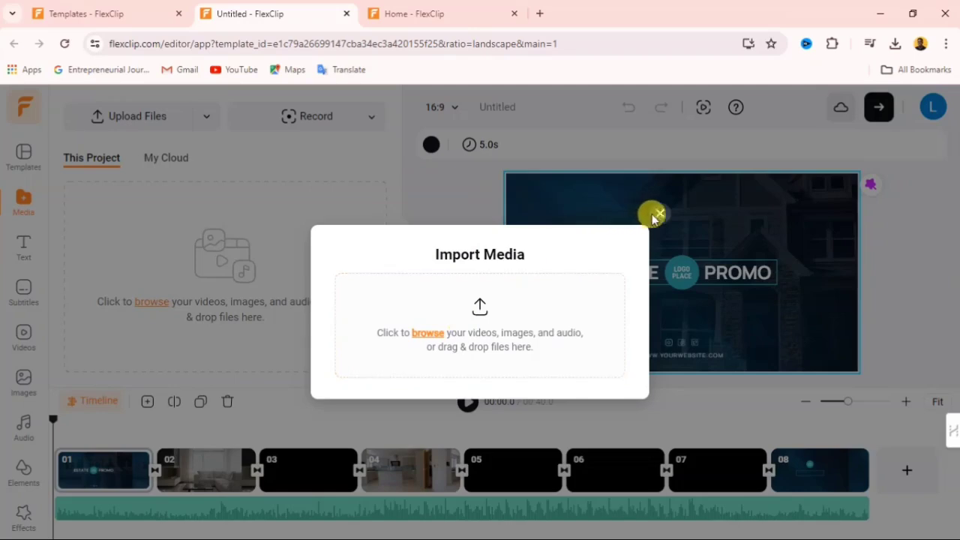
click(659, 215)
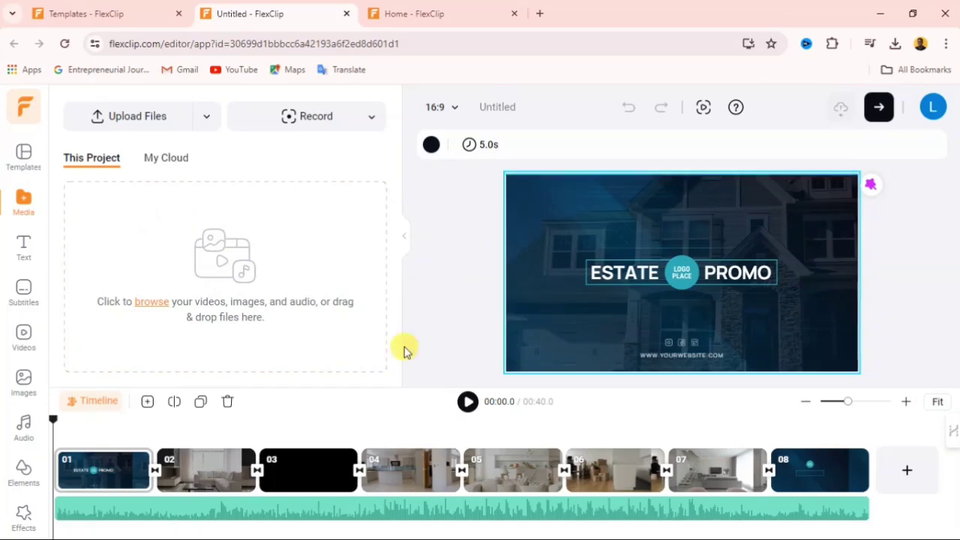
Go to scene 02 and examine its editable text, selecting the homeownership heading and the numbered benefits list.
drag(54, 420, 180, 419)
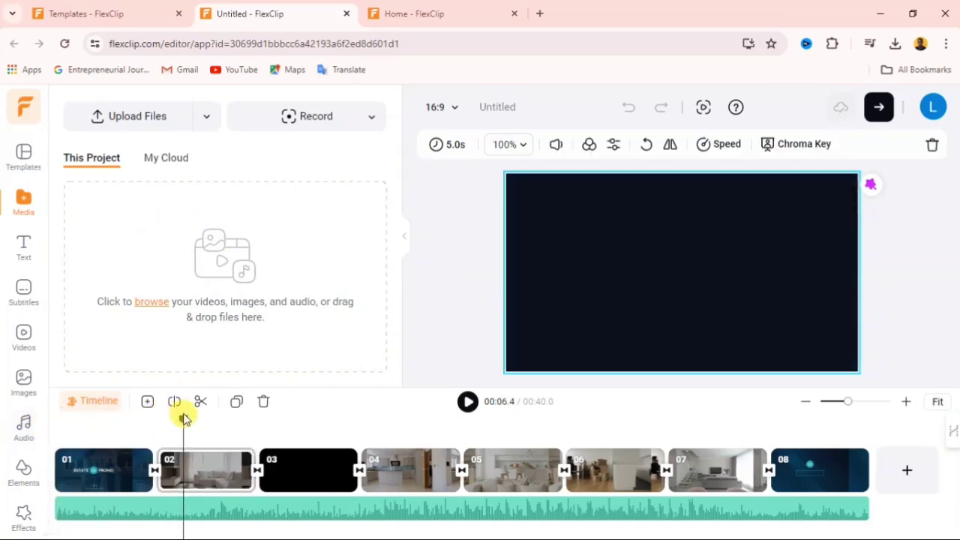
click(217, 473)
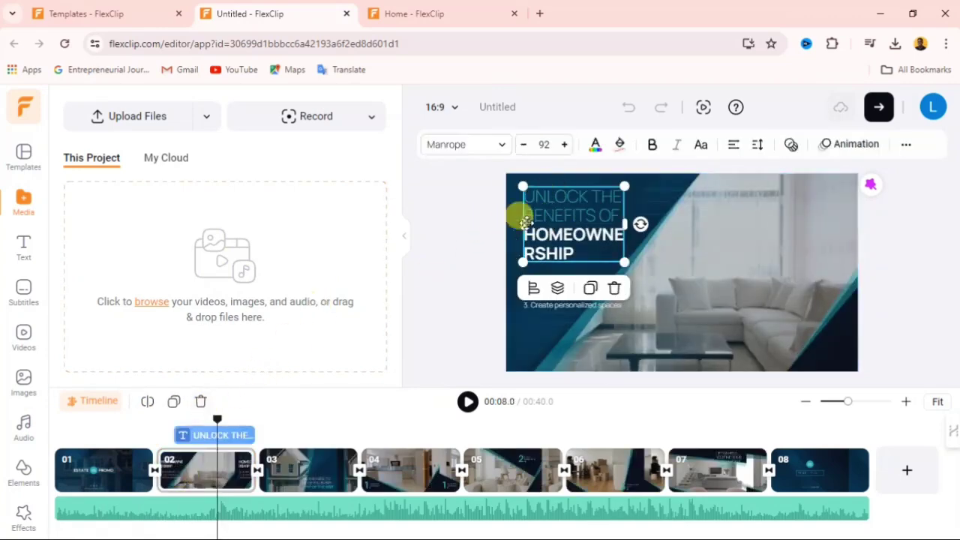
click(564, 237)
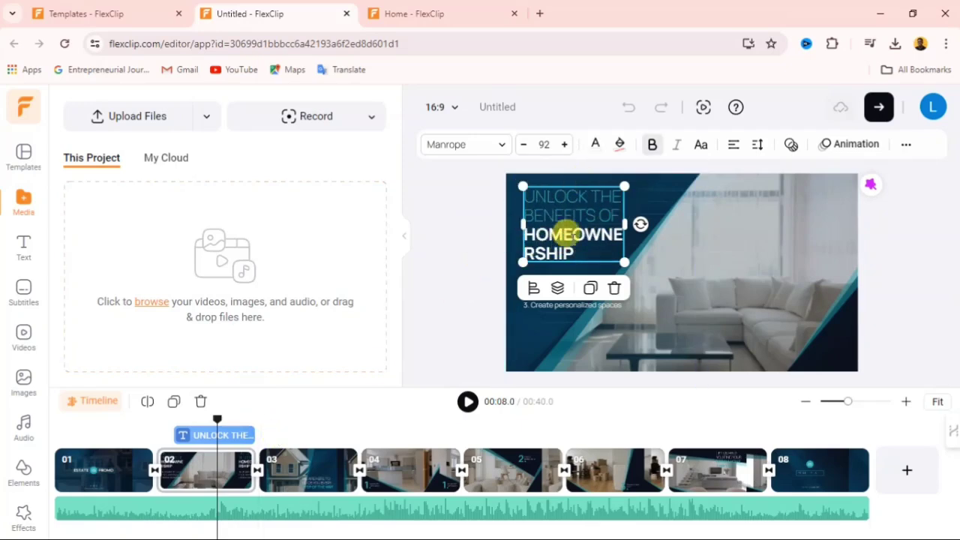
drag(564, 241, 525, 196)
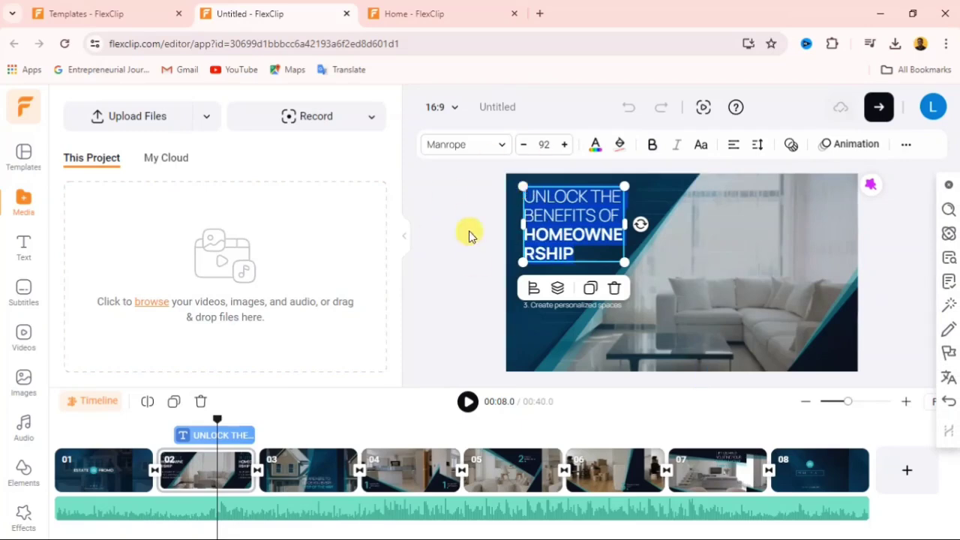
click(576, 293)
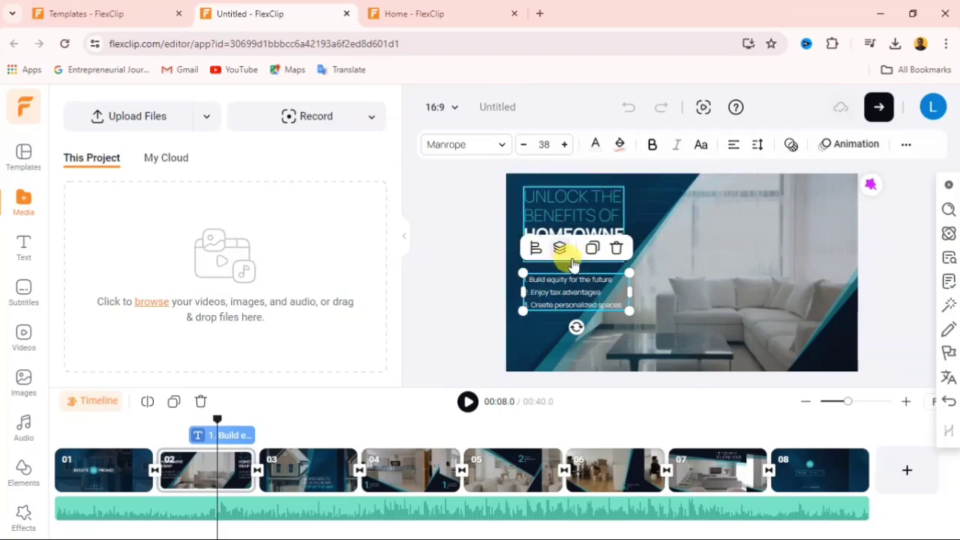
click(574, 324)
click(564, 293)
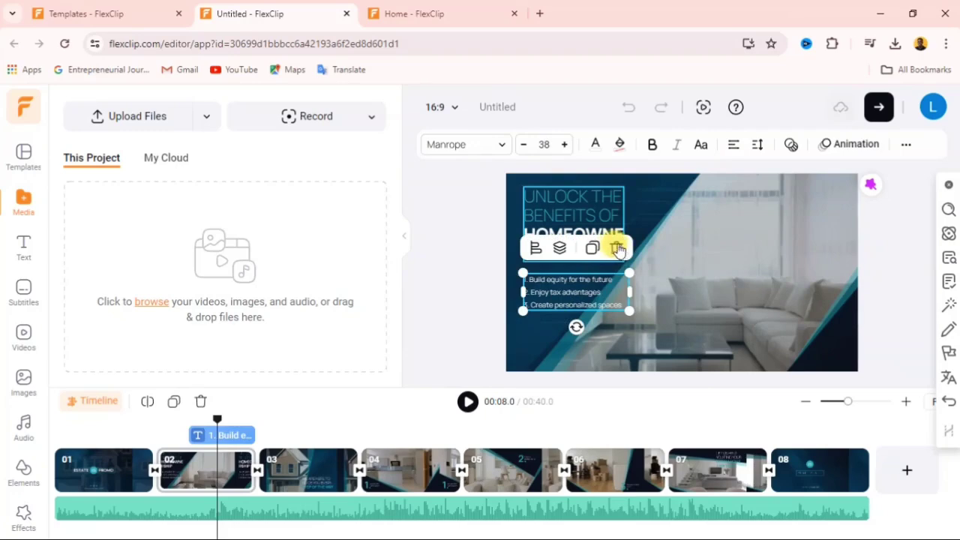
click(701, 250)
Detach the house background image in scene 03 so it becomes a separate, movable element.
right_click(604, 259)
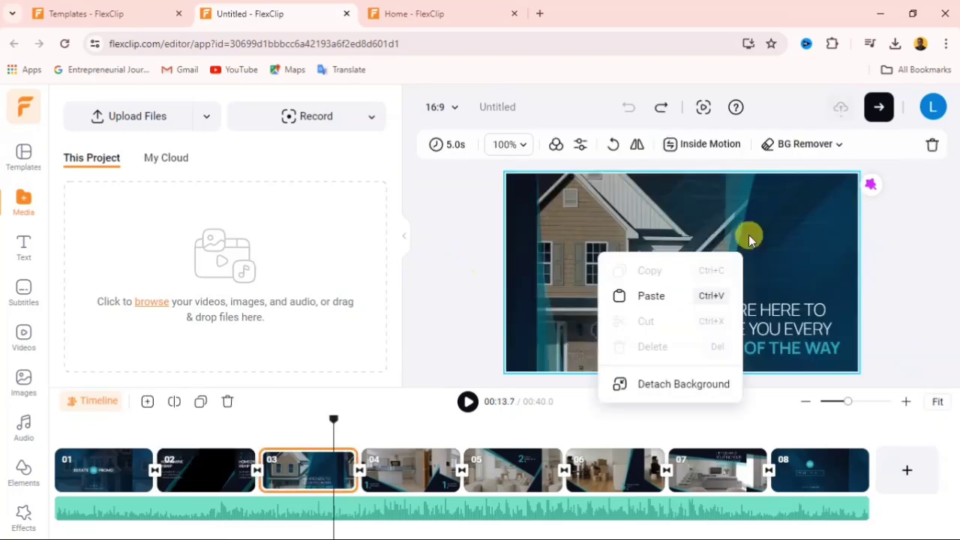
click(611, 263)
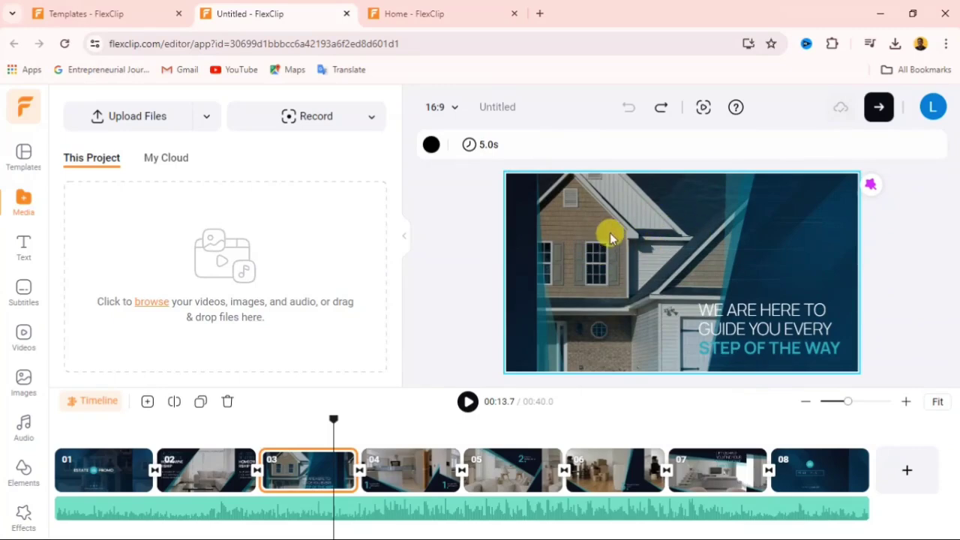
right_click(601, 267)
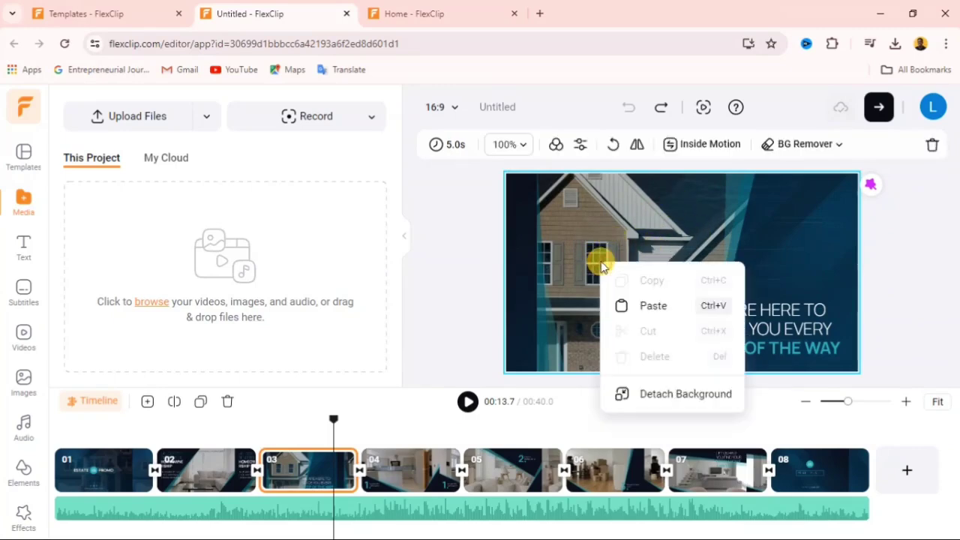
click(664, 395)
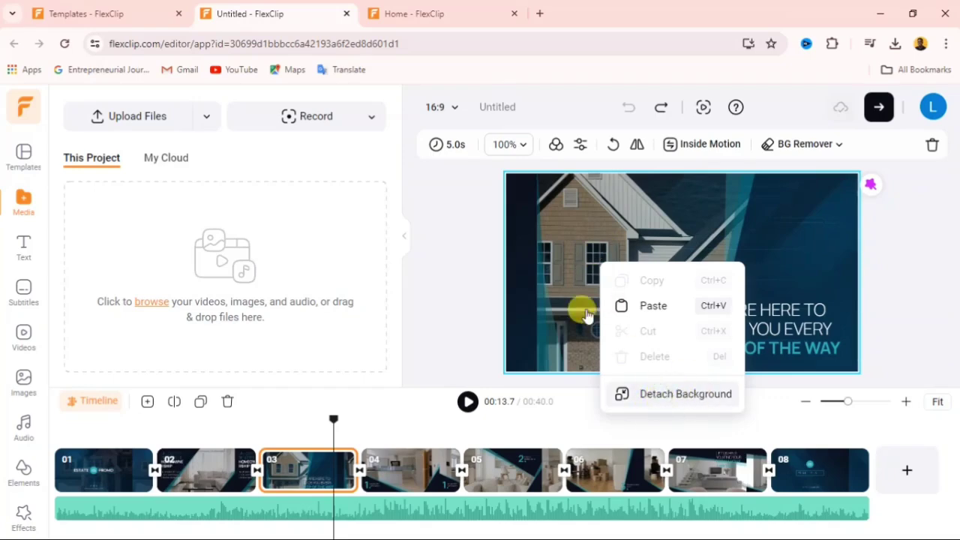
click(655, 259)
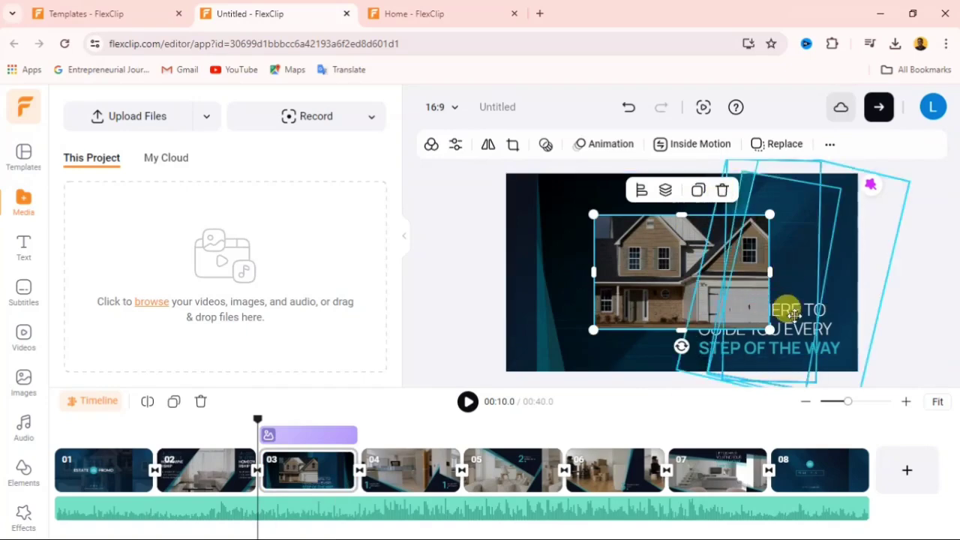
Move the detached house image slightly across the scene 03 canvas and set it as the background again.
right_click(641, 271)
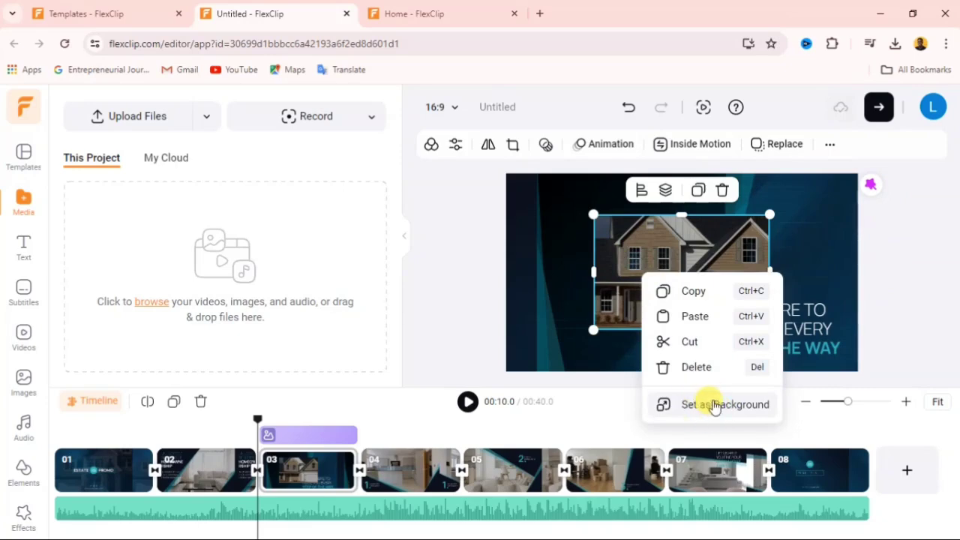
click(467, 228)
drag(606, 240, 649, 264)
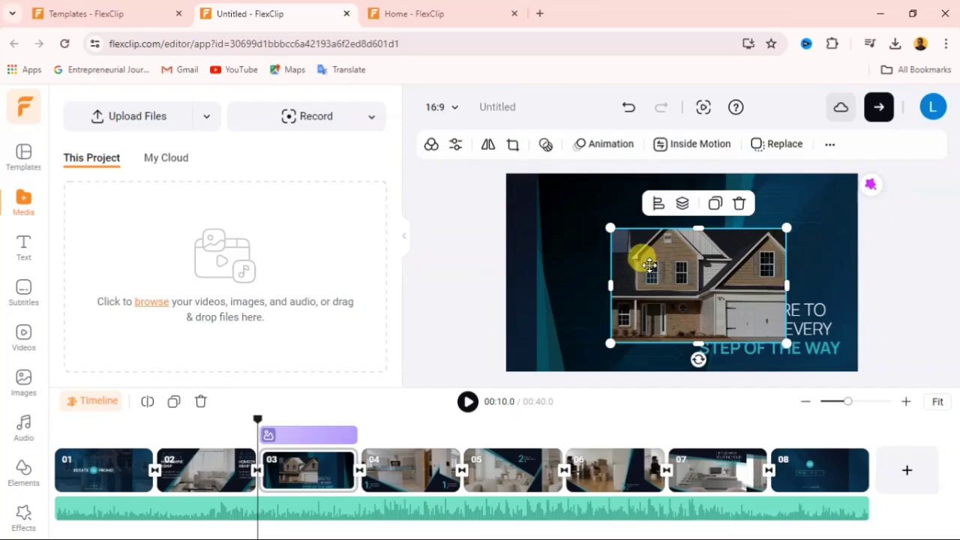
right_click(649, 264)
click(758, 398)
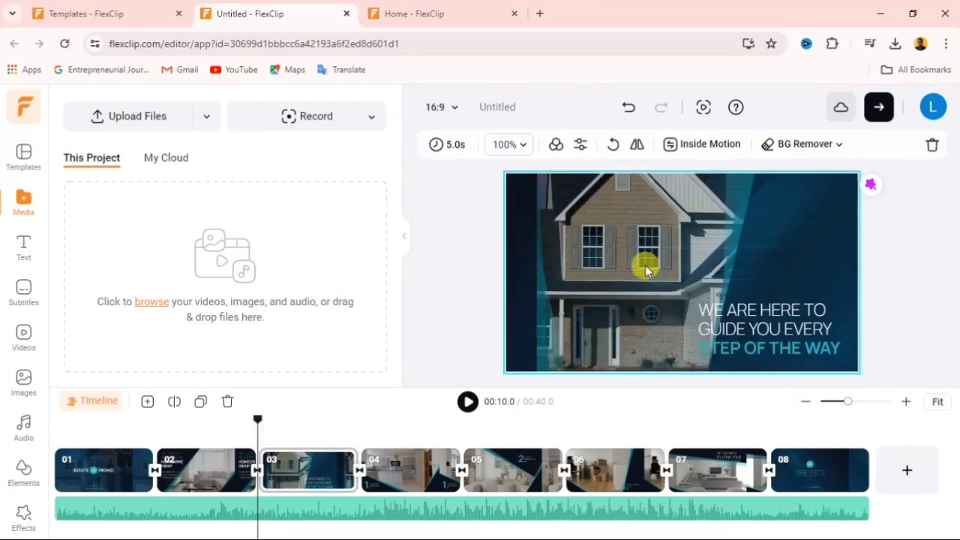
Recolor the grouped diagonal shapes behind the scene 03 caption, trying preset cyan and indigo before choosing black.
click(336, 457)
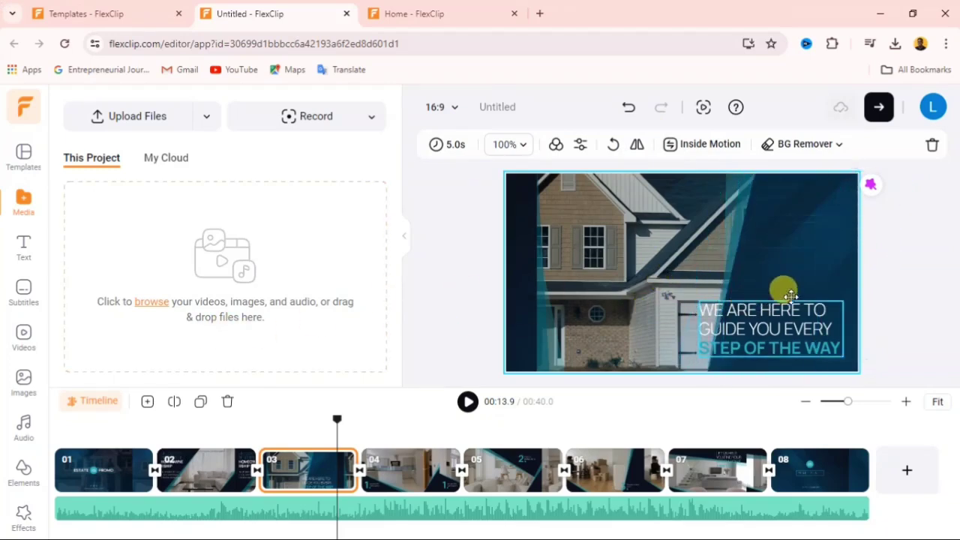
click(788, 220)
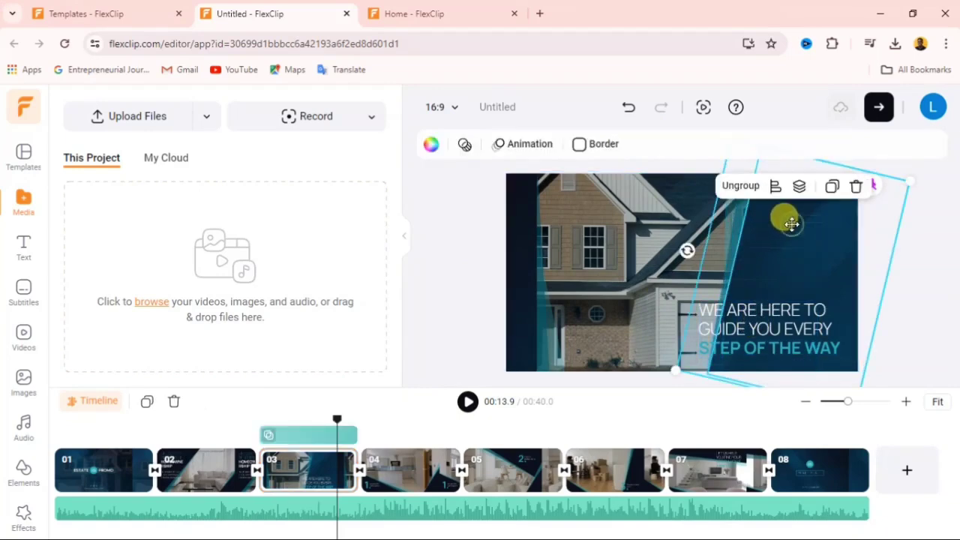
click(432, 145)
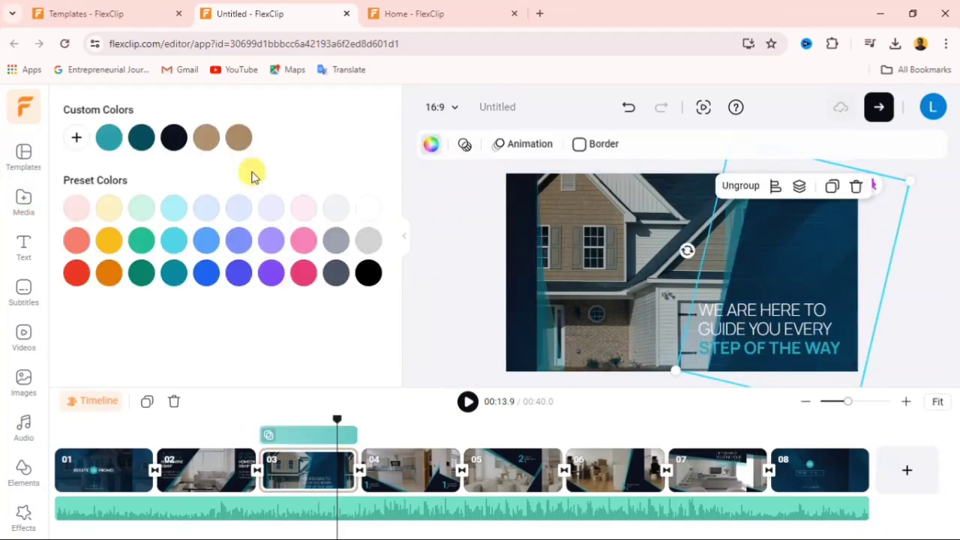
click(171, 242)
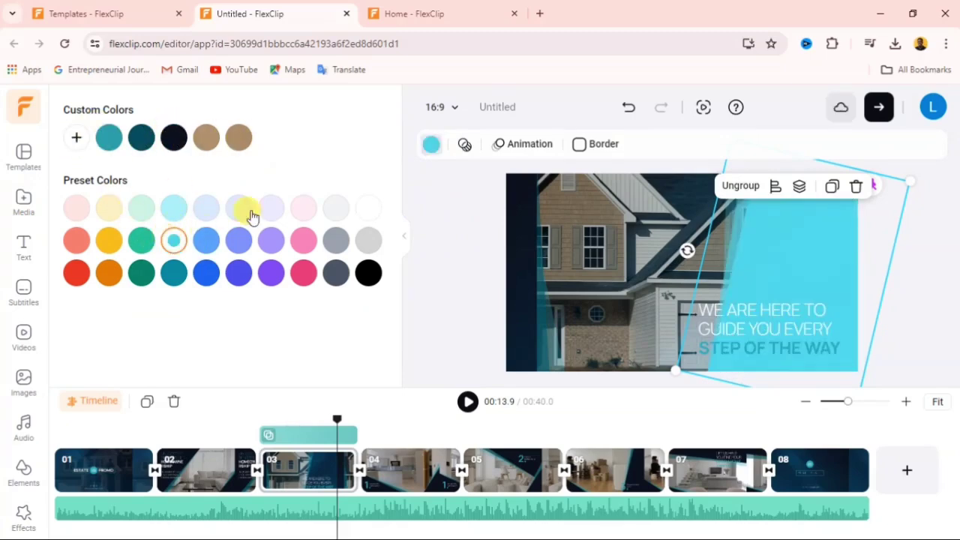
click(239, 272)
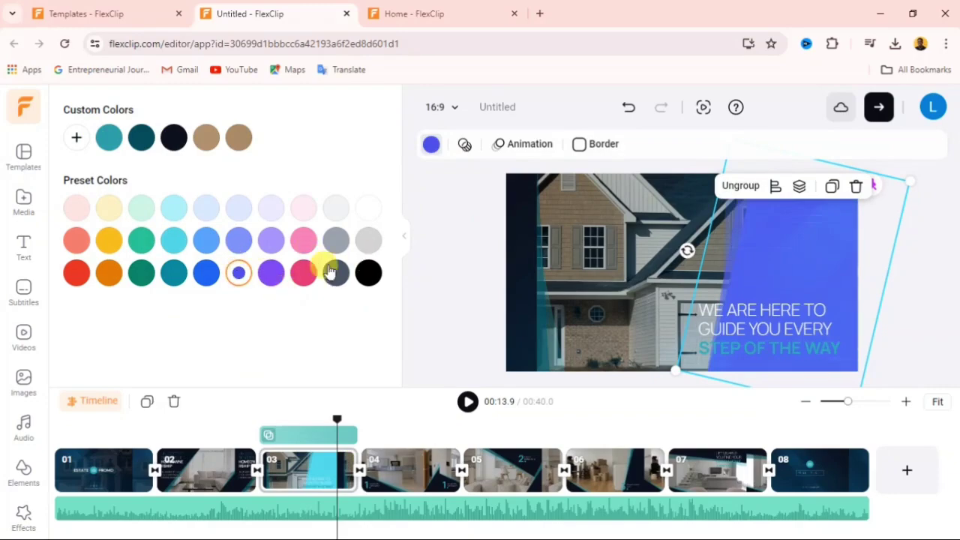
click(369, 272)
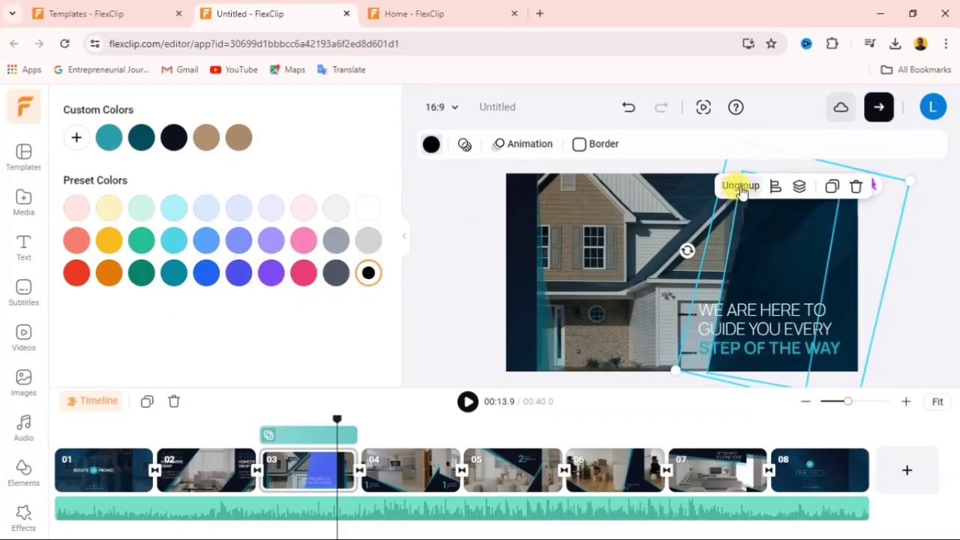
Recolor only the large diagonal shape within the scene 03 group to the preset indigo and deselect it.
click(841, 277)
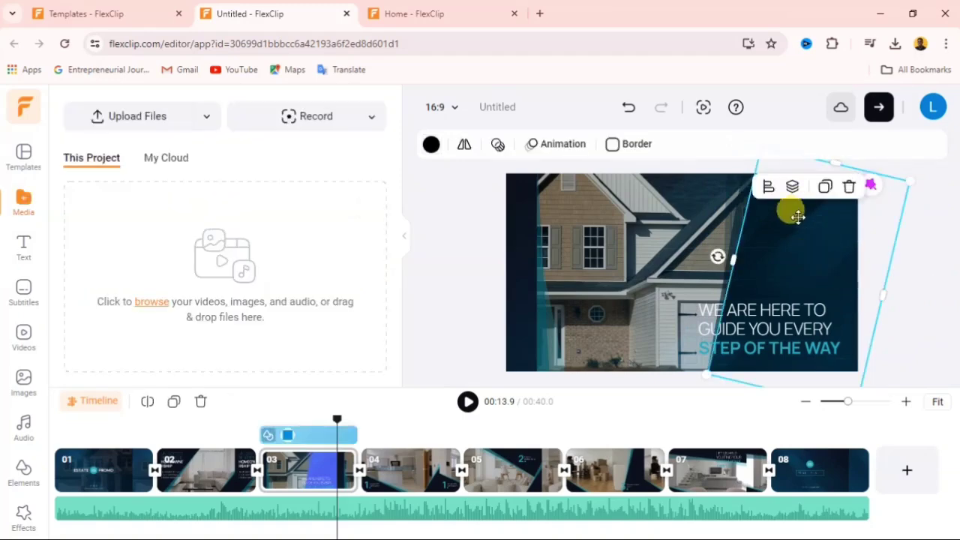
click(432, 144)
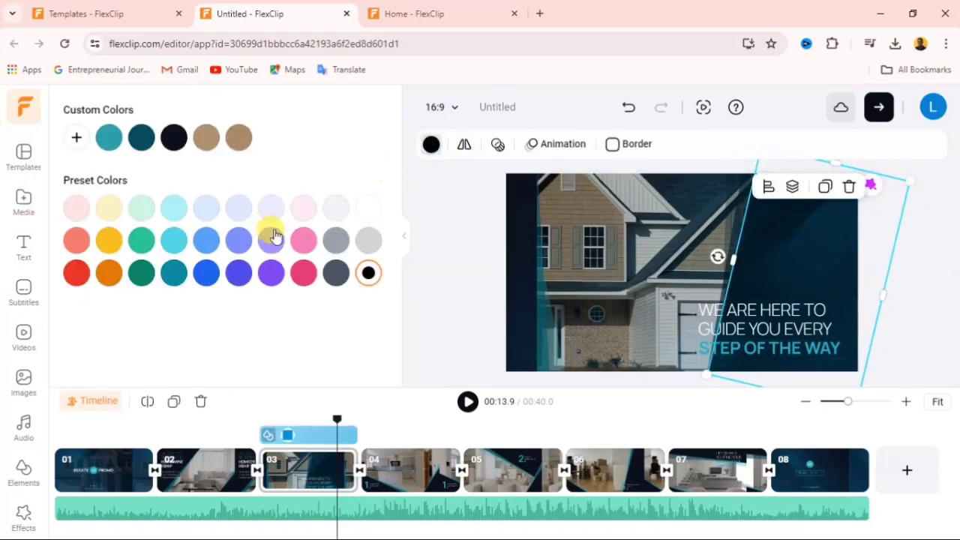
click(240, 274)
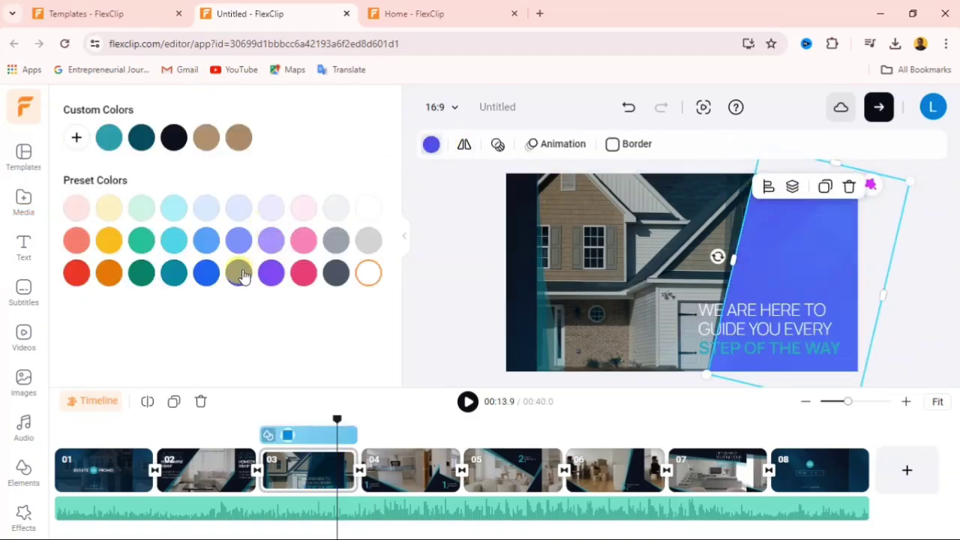
click(443, 255)
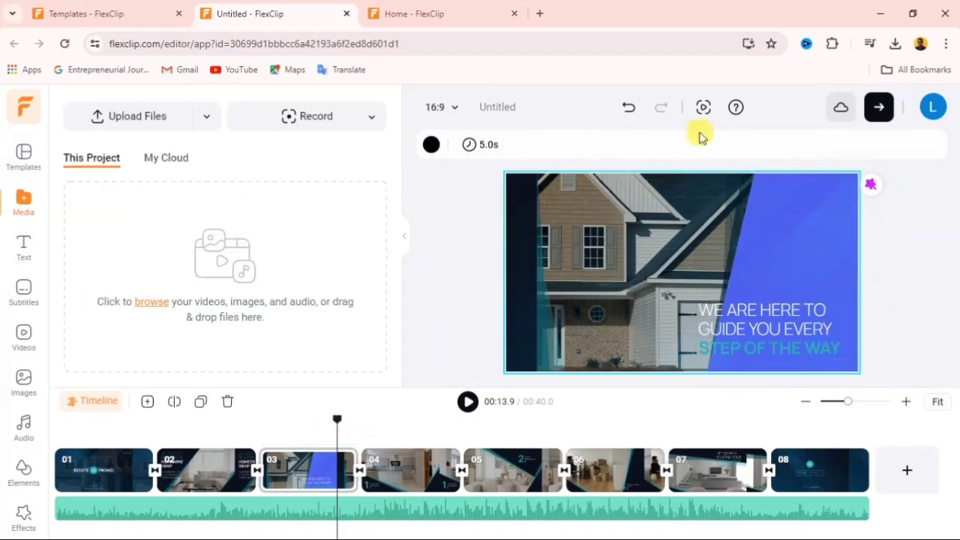
Open the video export settings, try the resolution options up to 4K, and close them without exporting.
click(881, 111)
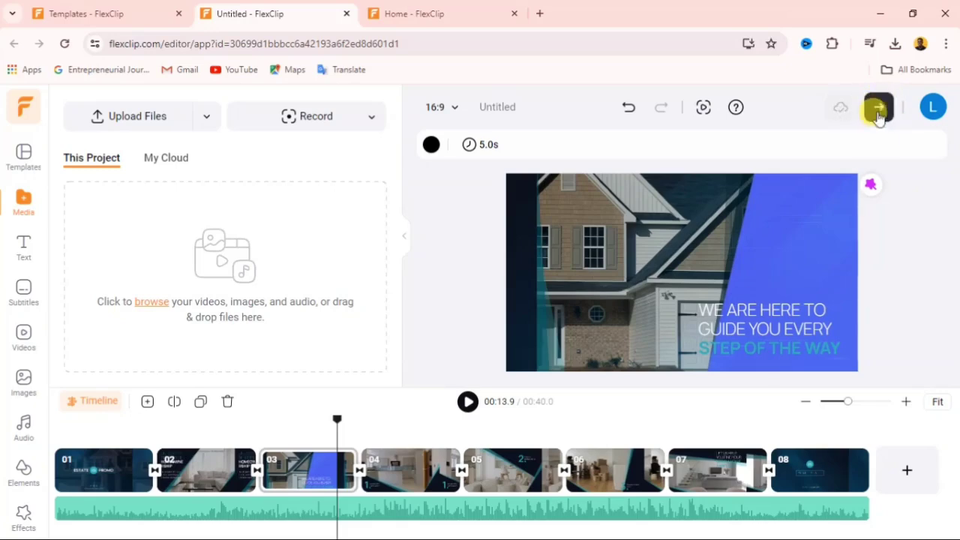
click(882, 109)
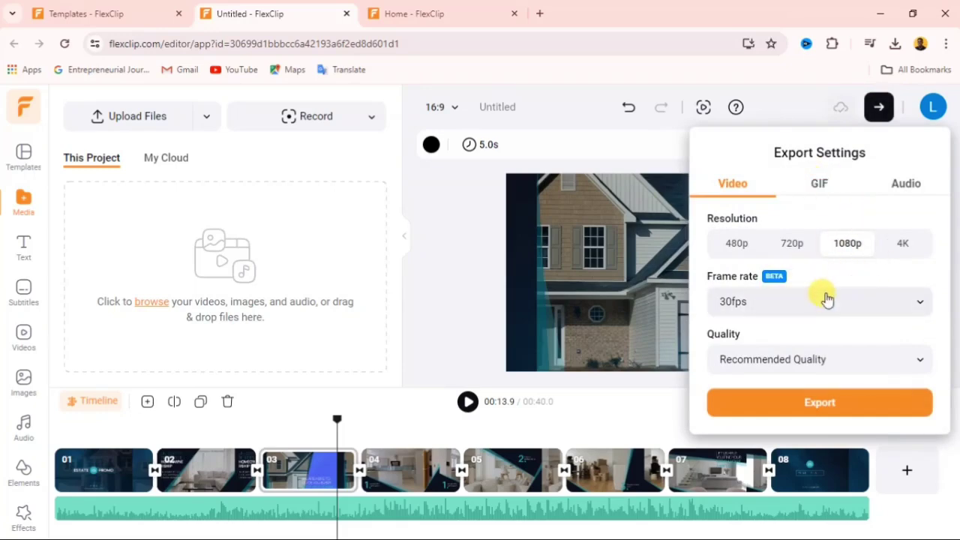
click(797, 246)
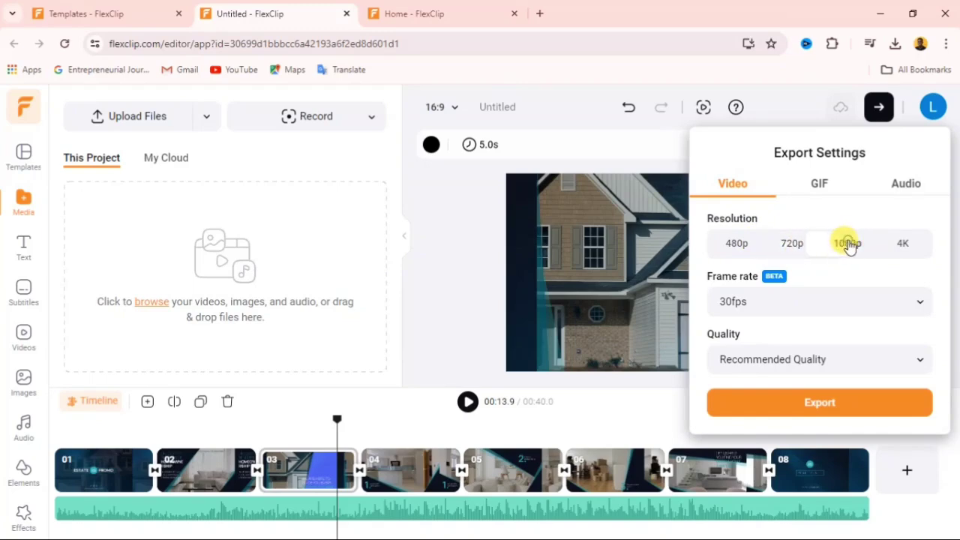
click(900, 246)
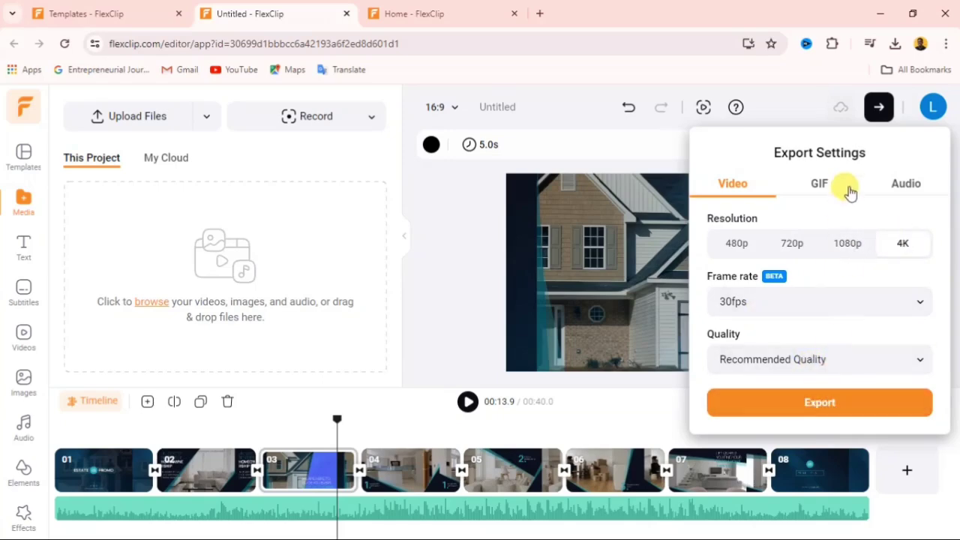
click(621, 154)
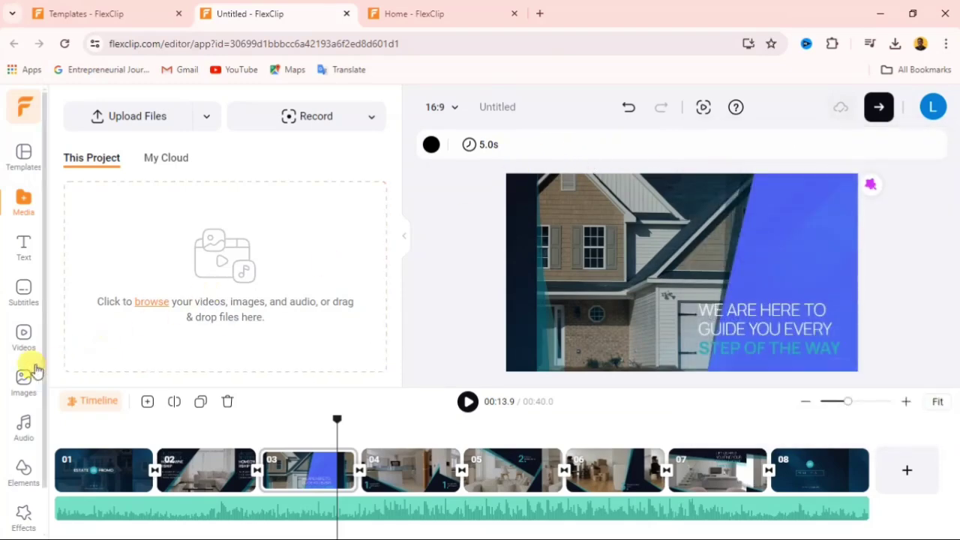
Switch to the Templates browser tab, close the template preview, and open AI Text to Speech from the home page.
scroll(29, 377, down, 1)
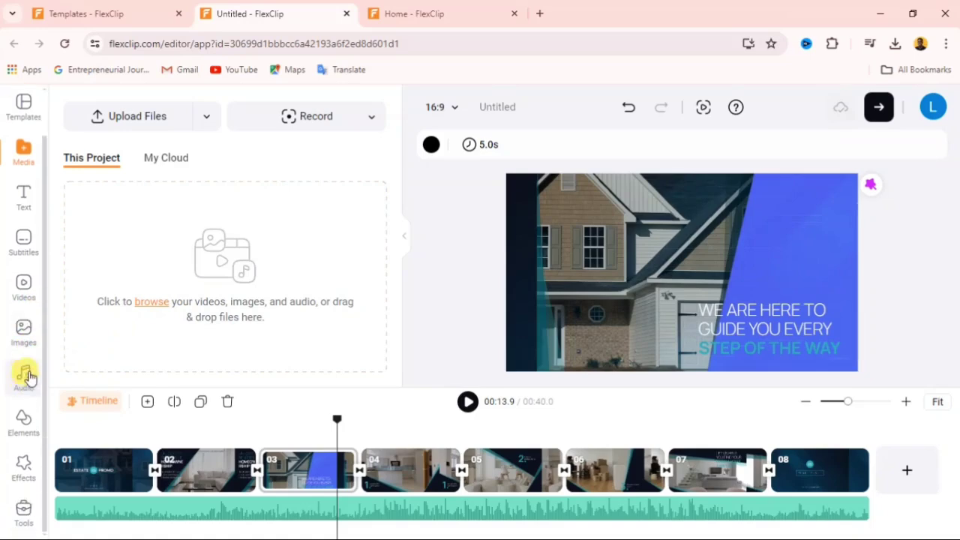
click(86, 14)
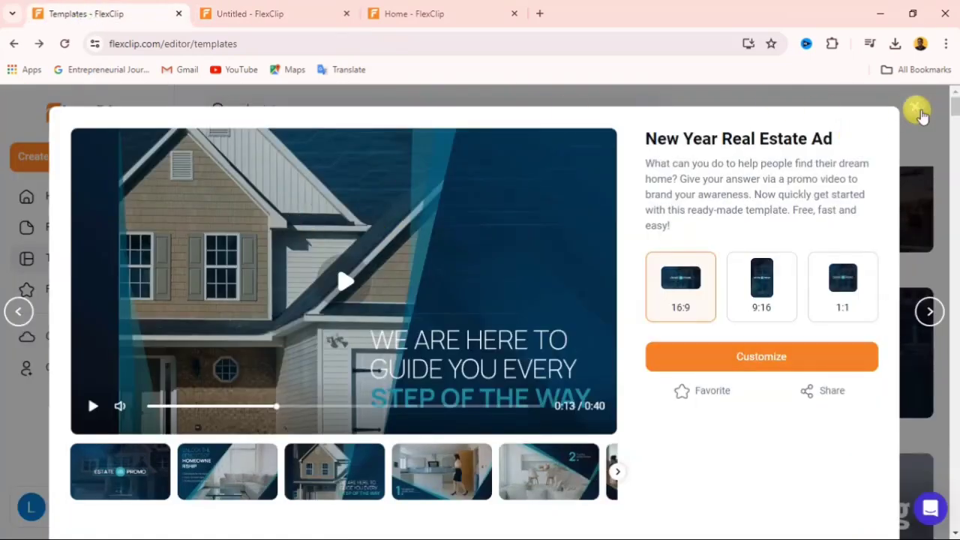
click(915, 106)
scroll(408, 229, up, 2)
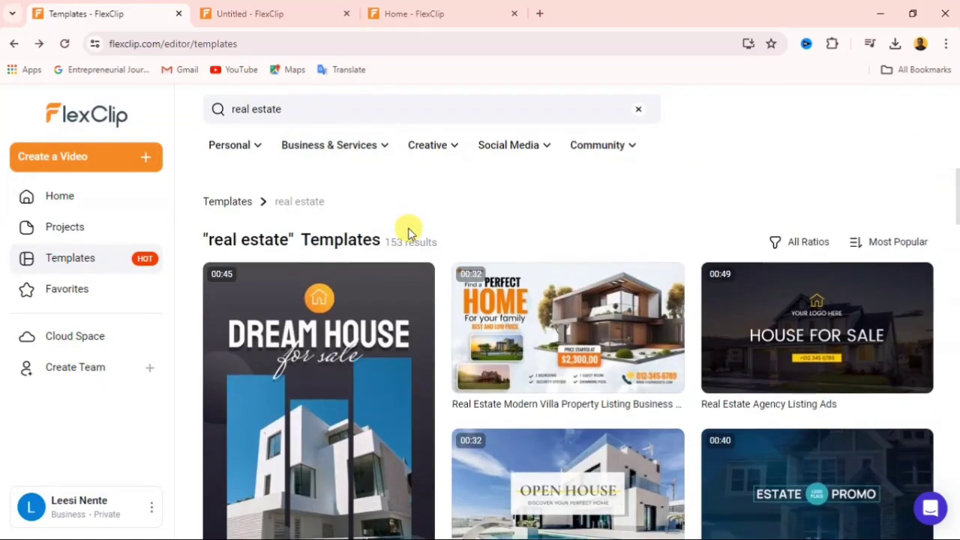
click(75, 197)
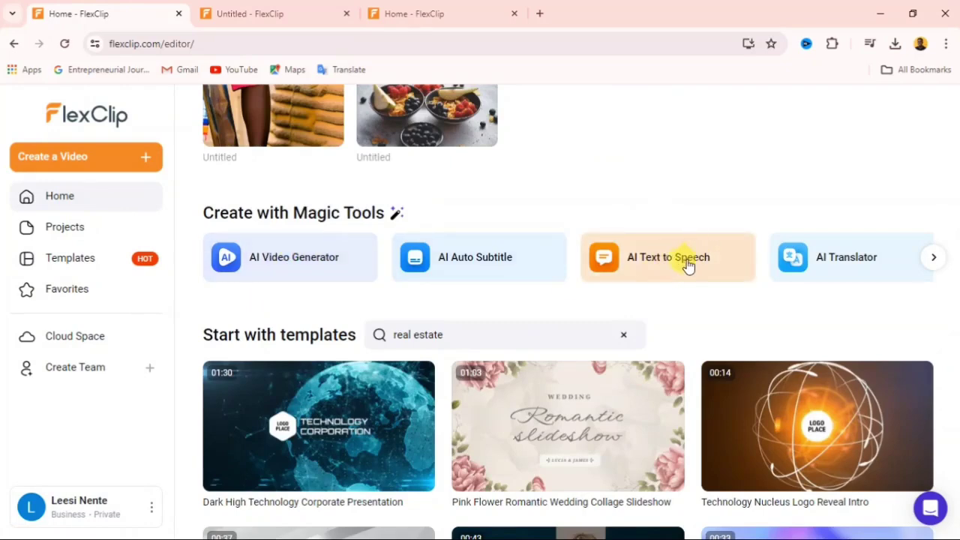
scroll(465, 197, up, 1)
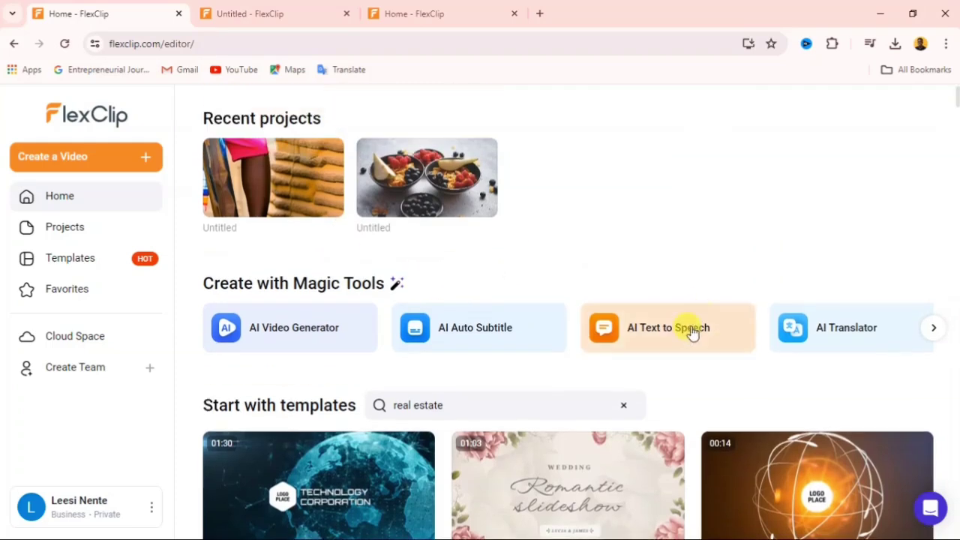
click(668, 330)
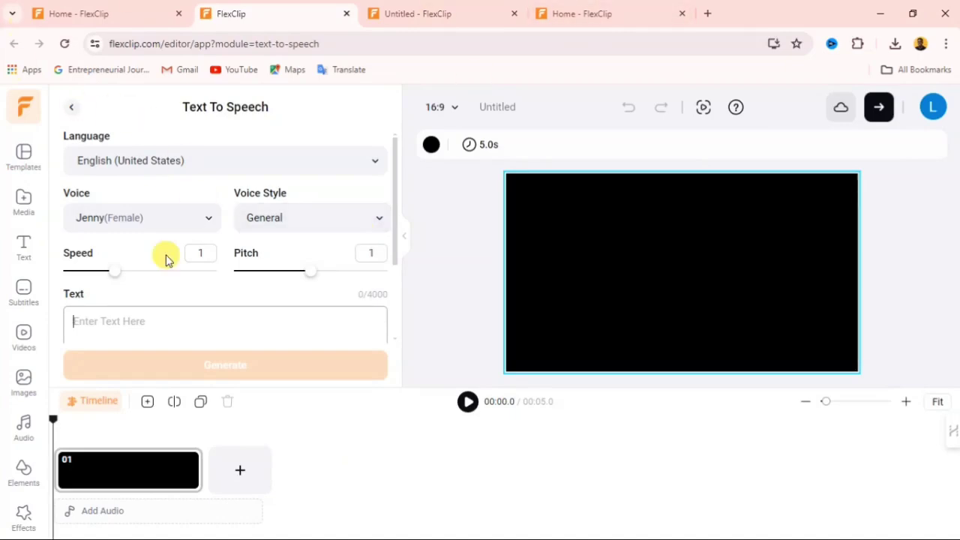
Enter the speech text "Image of SpongeBob and his friends gathered around a campfire, smiling and sharing stories".
click(138, 325)
scroll(138, 325, down, 2)
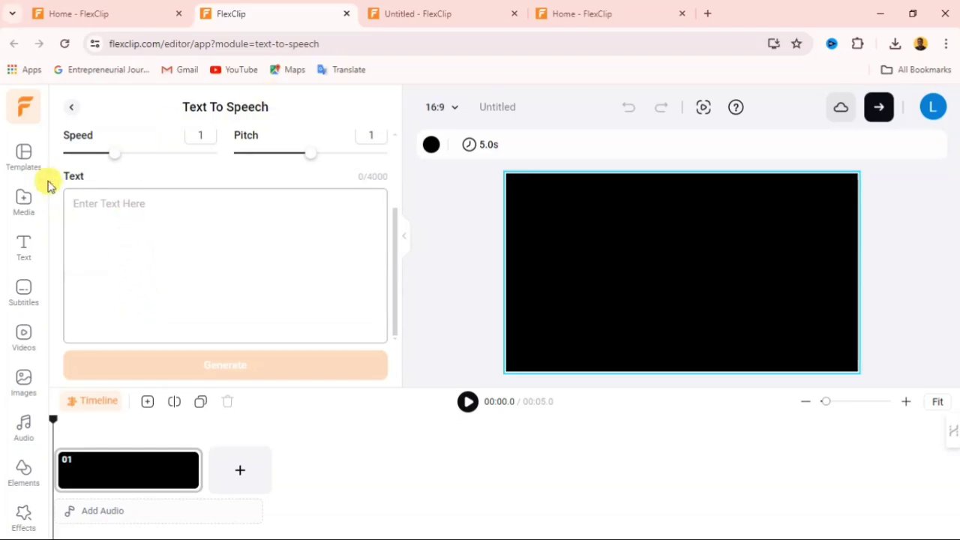
text(Image of SpongeBob and his friends gathered around a campfire, smiling and sharing stories)
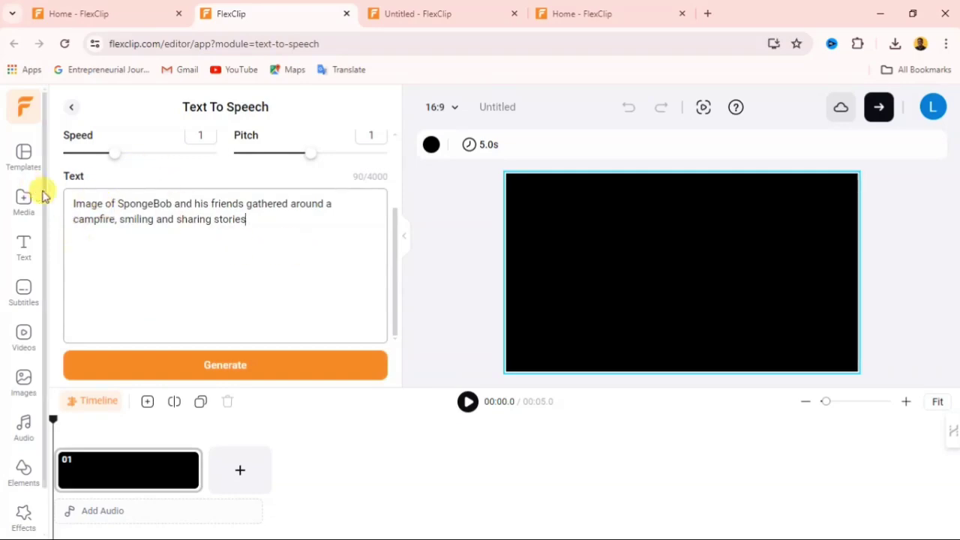
Look through the full list of speech languages available for the voiceover.
scroll(200, 232, up, 2)
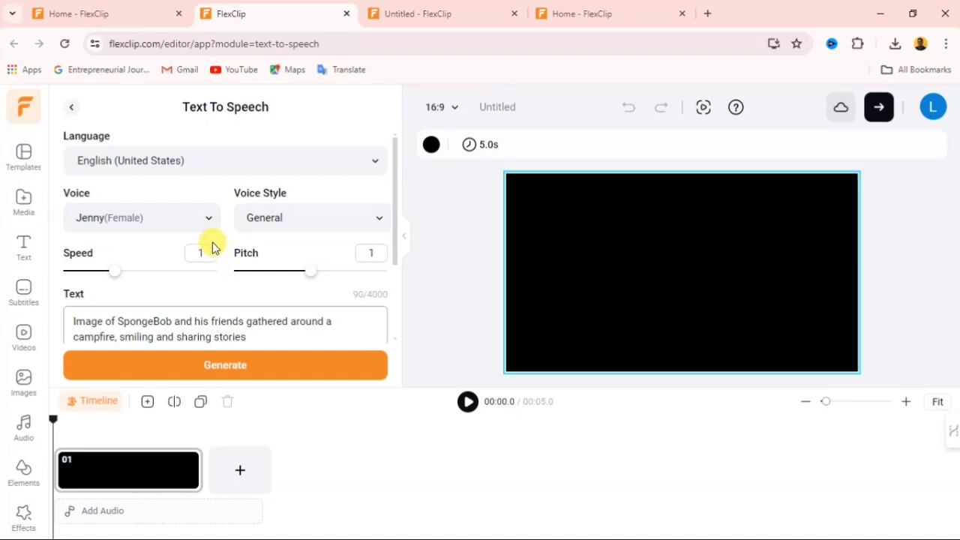
click(170, 162)
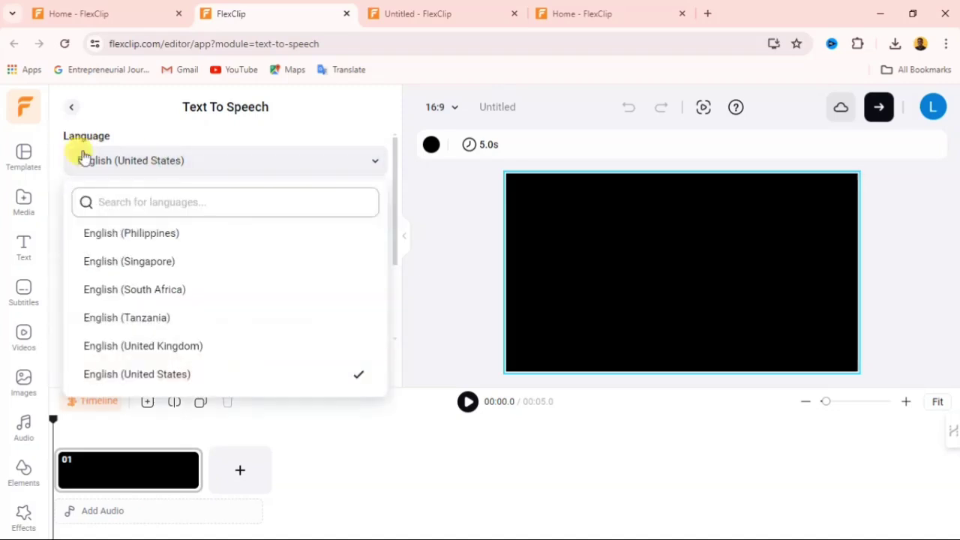
scroll(157, 321, down, 5)
scroll(157, 321, down, 15)
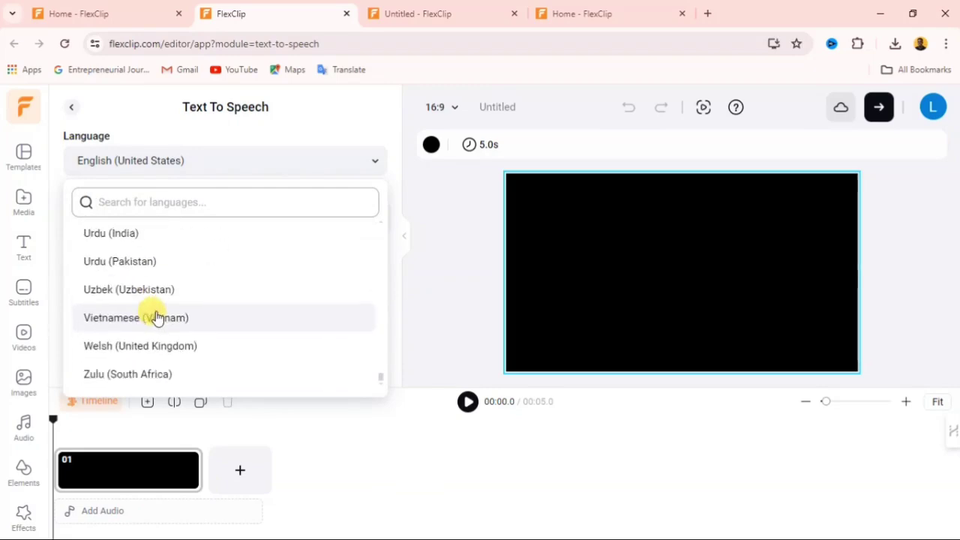
scroll(159, 311, up, 15)
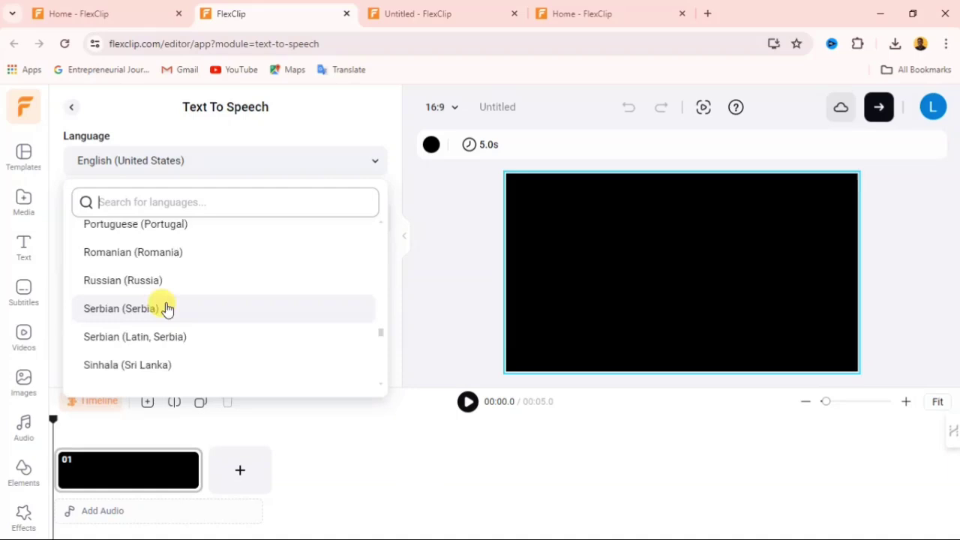
scroll(159, 308, up, 15)
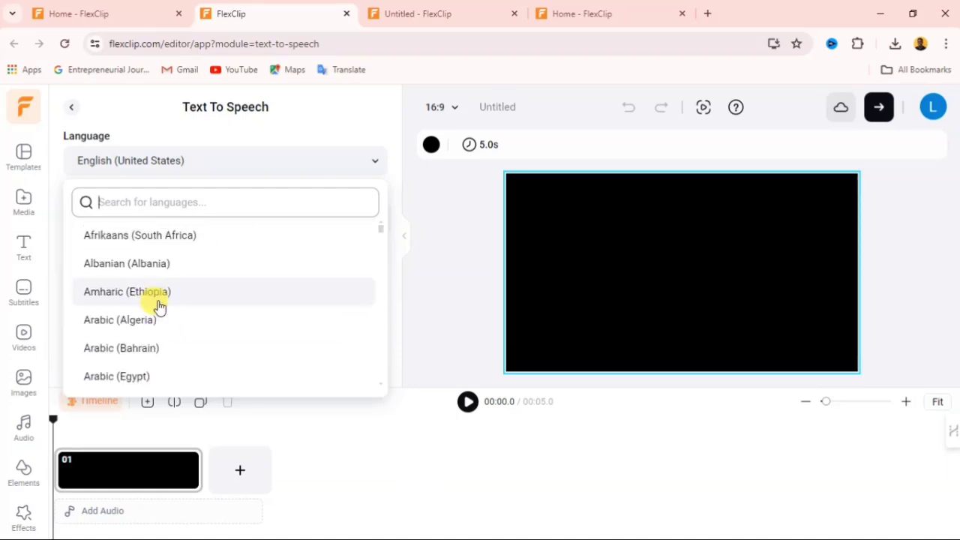
scroll(153, 343, down, 5)
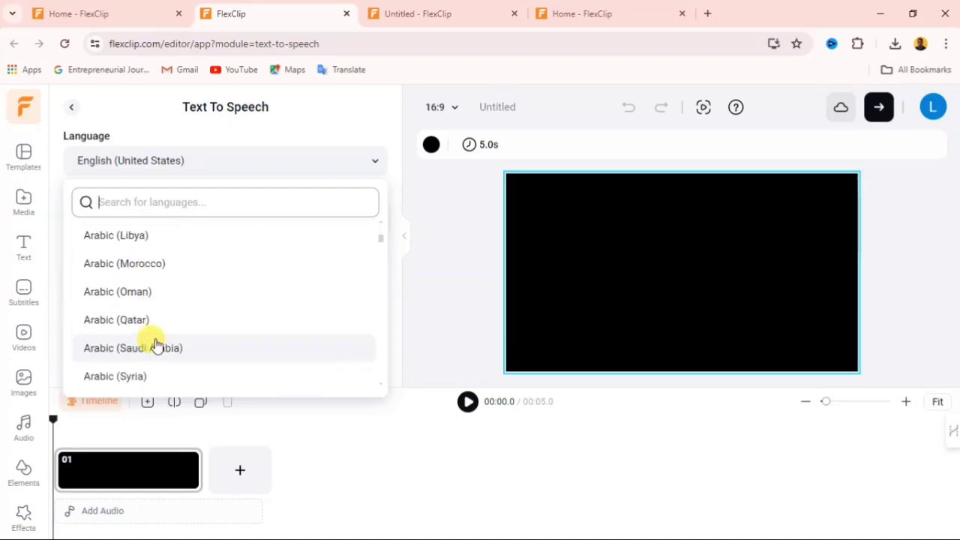
scroll(154, 343, down, 10)
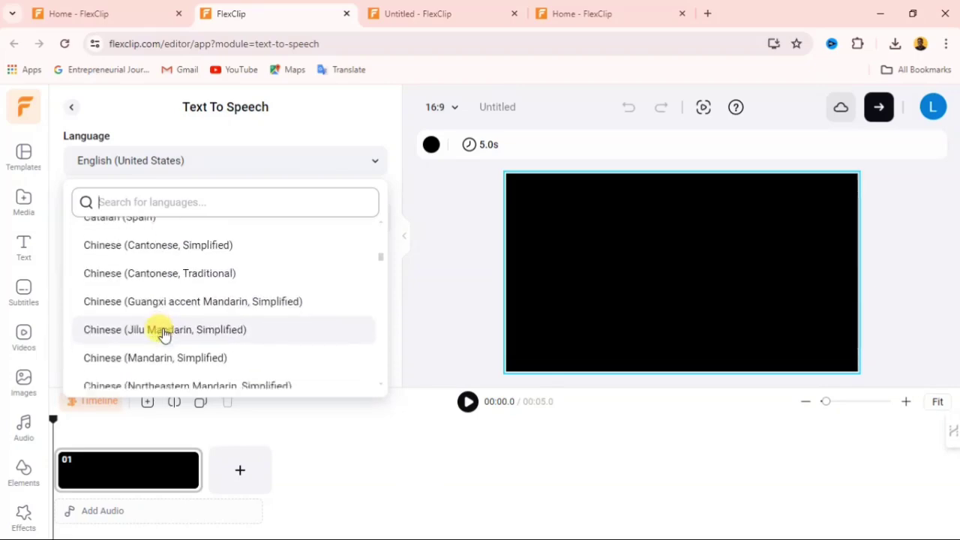
Search the speech languages for "en", review the English regional variants, and close the list without changing the language.
text(e)
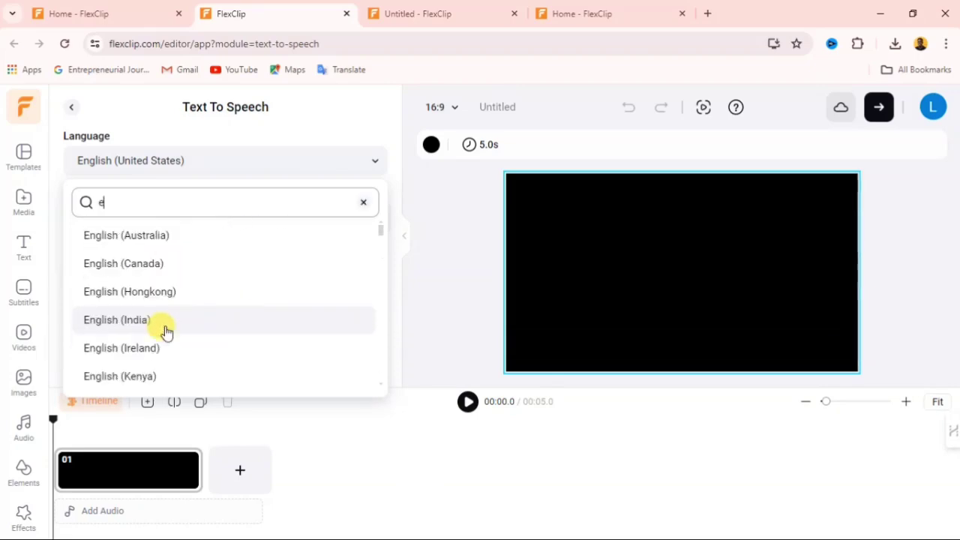
scroll(156, 347, down, 3)
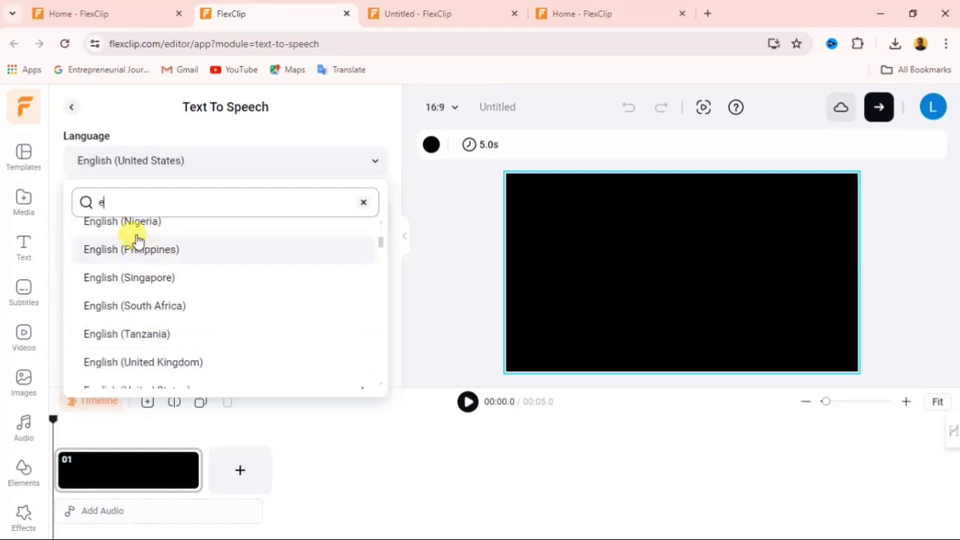
scroll(131, 251, up, 2)
scroll(144, 325, down, 1)
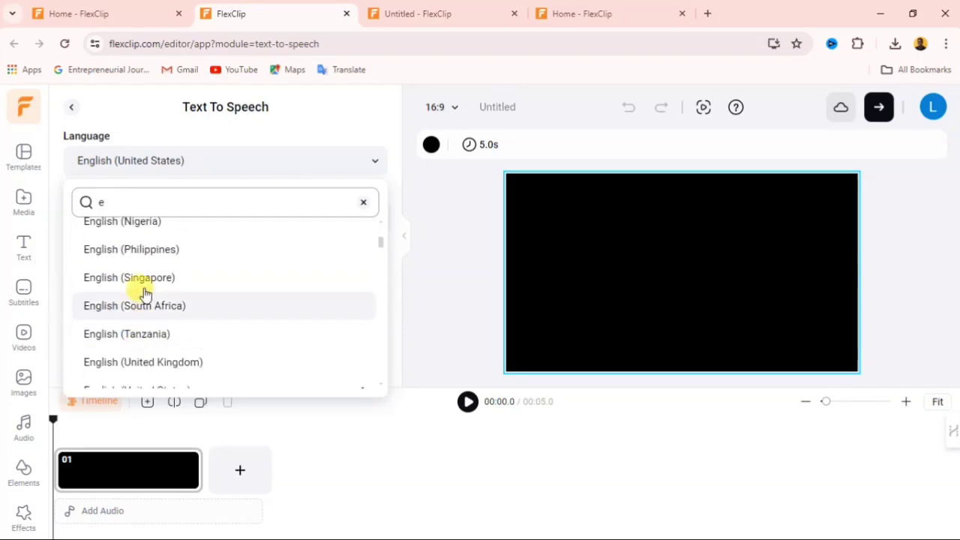
scroll(145, 275, up, 2)
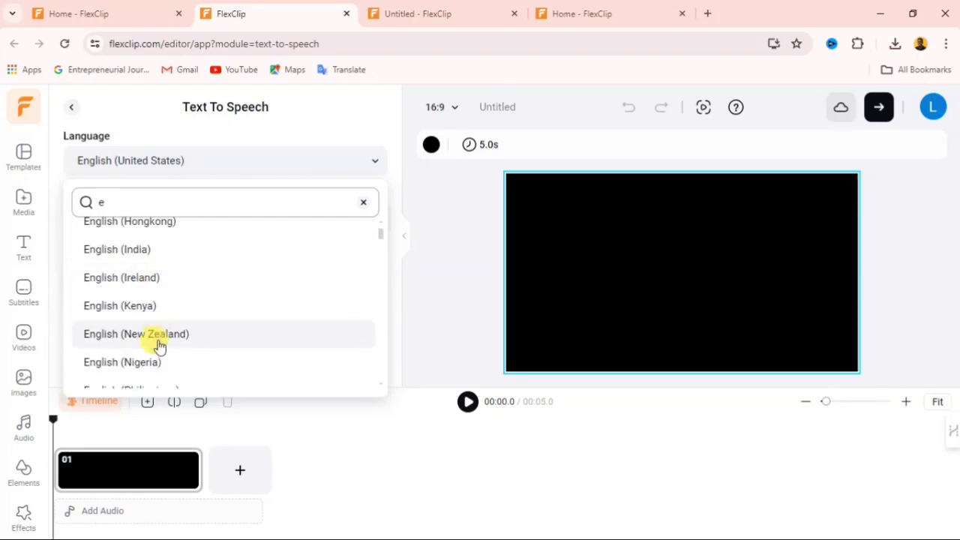
scroll(175, 328, down, 3)
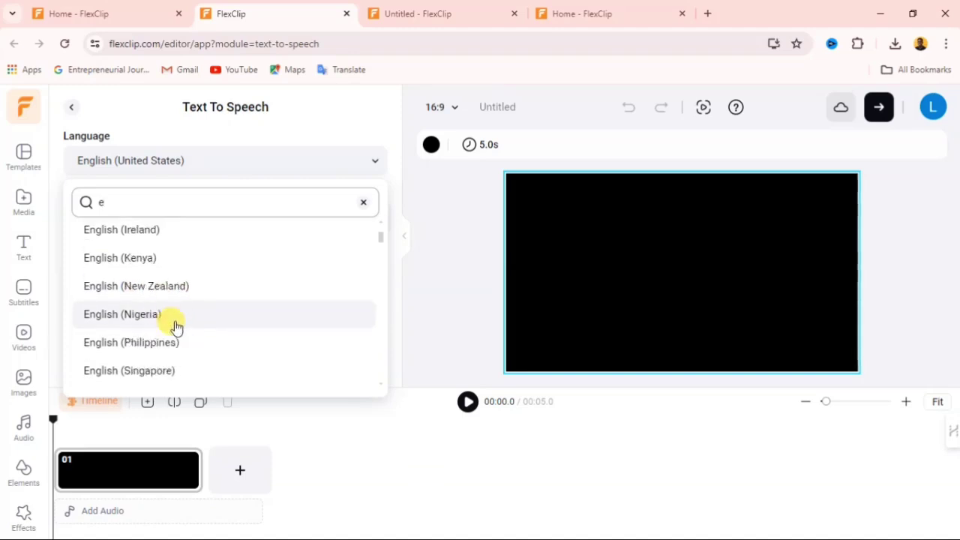
scroll(150, 315, down, 1)
scroll(154, 330, down, 2)
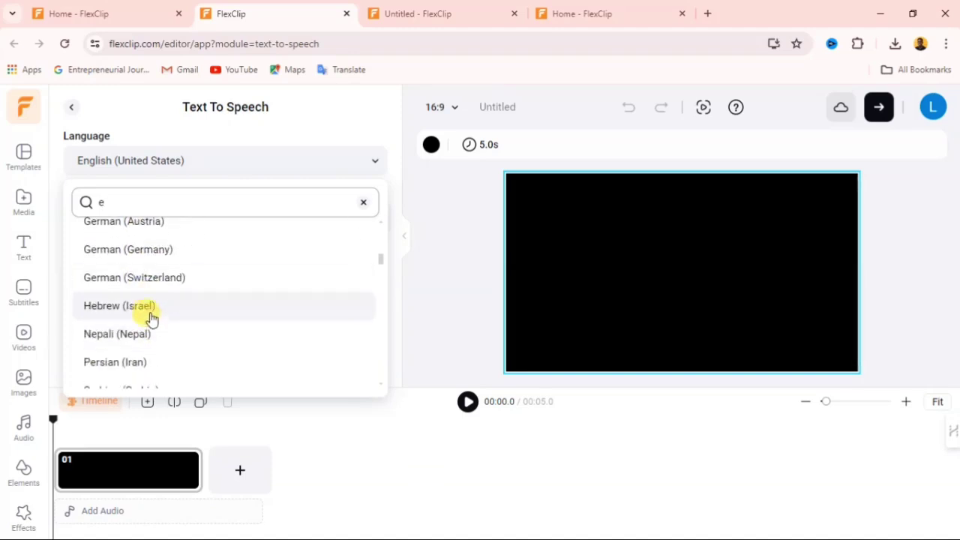
text(n)
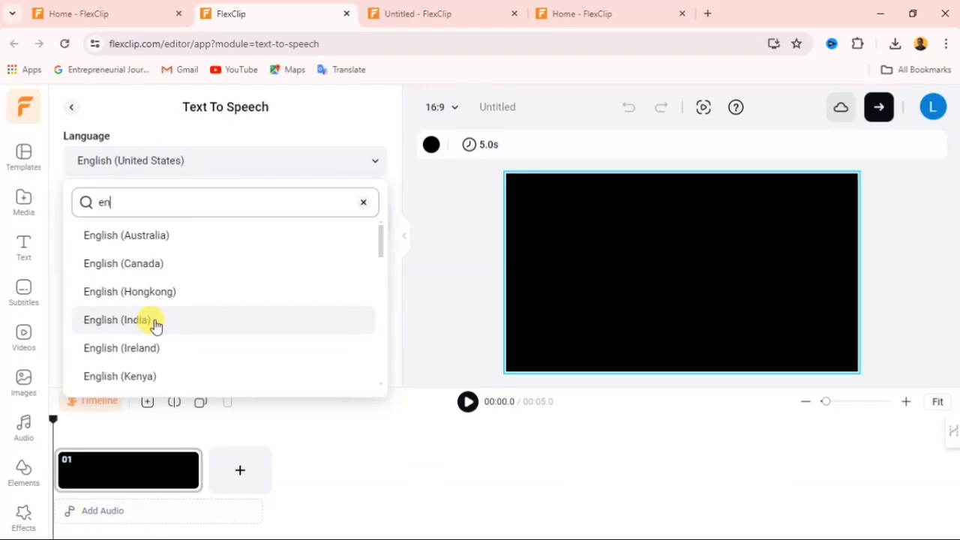
click(117, 159)
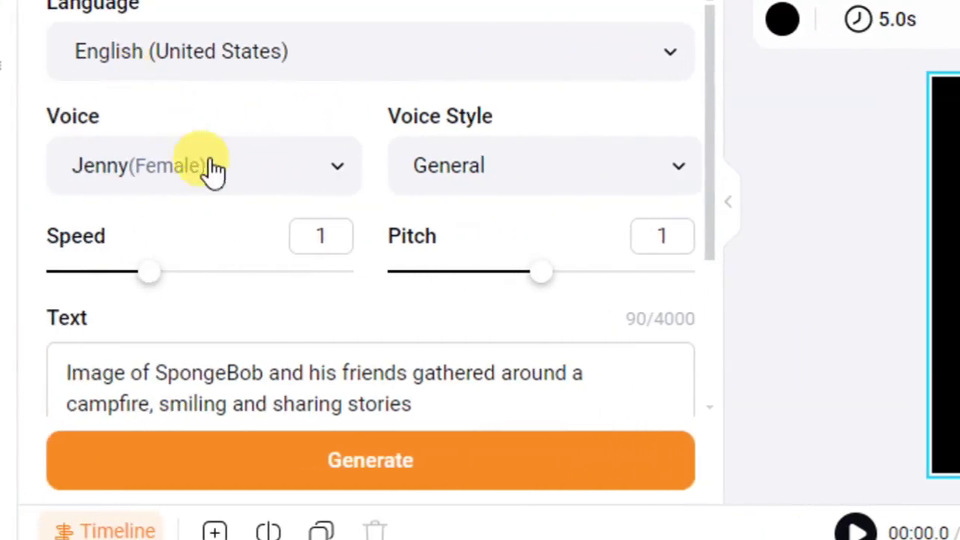
Look over the available voices and voice styles, play and stop the Sad style sample, and leave both settings as they are.
click(228, 171)
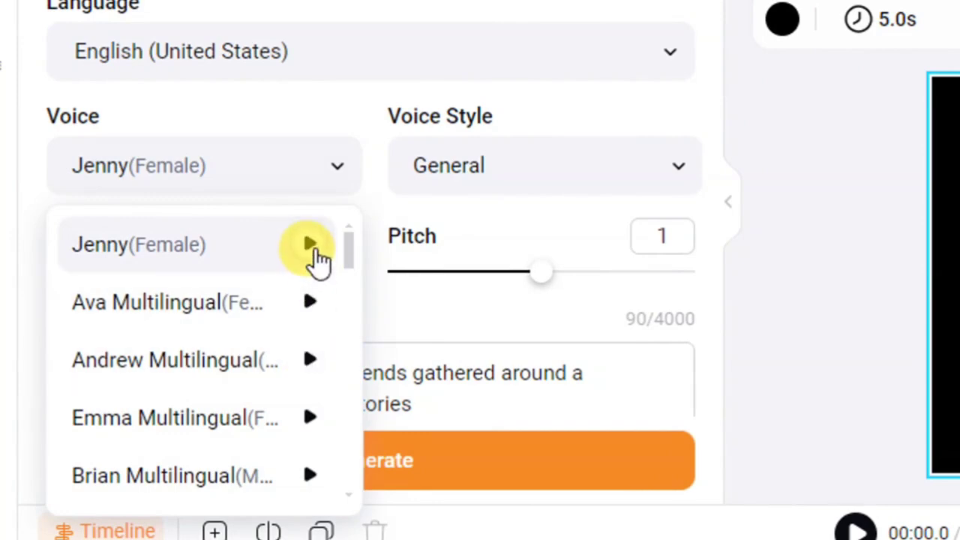
click(347, 177)
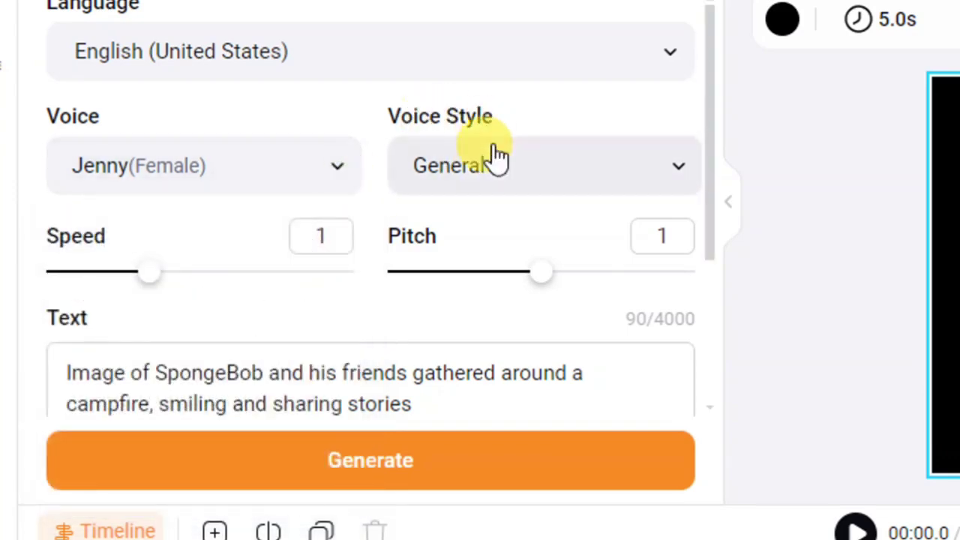
click(495, 159)
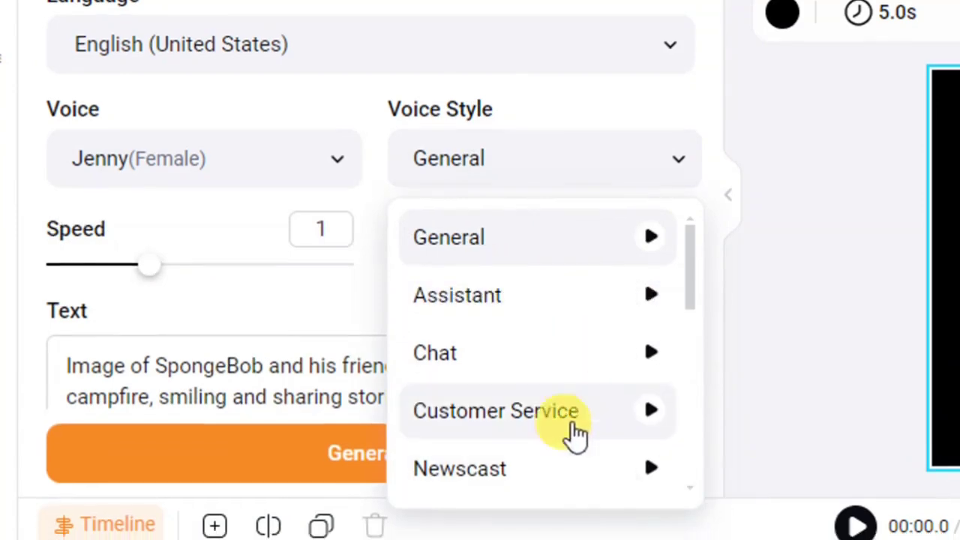
scroll(572, 453, down, 10)
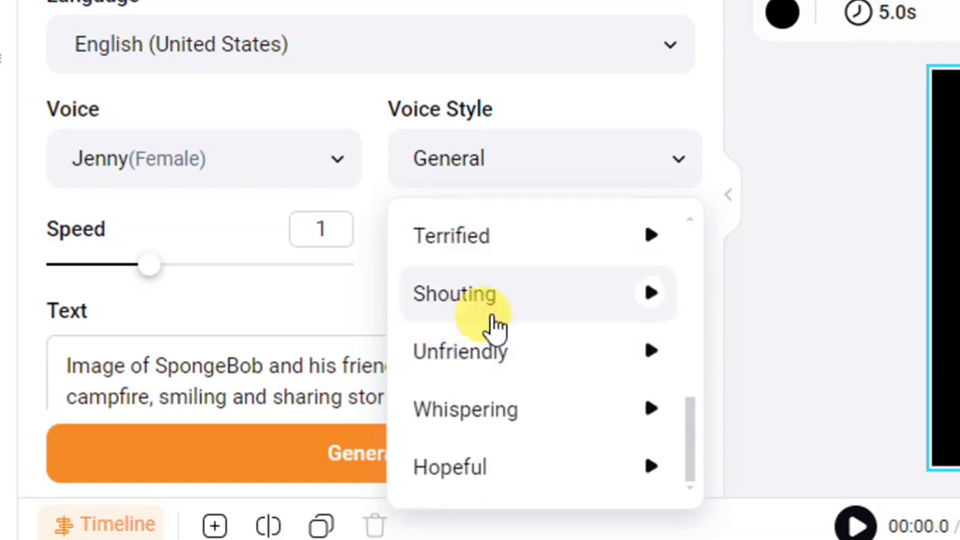
scroll(505, 413, up, 4)
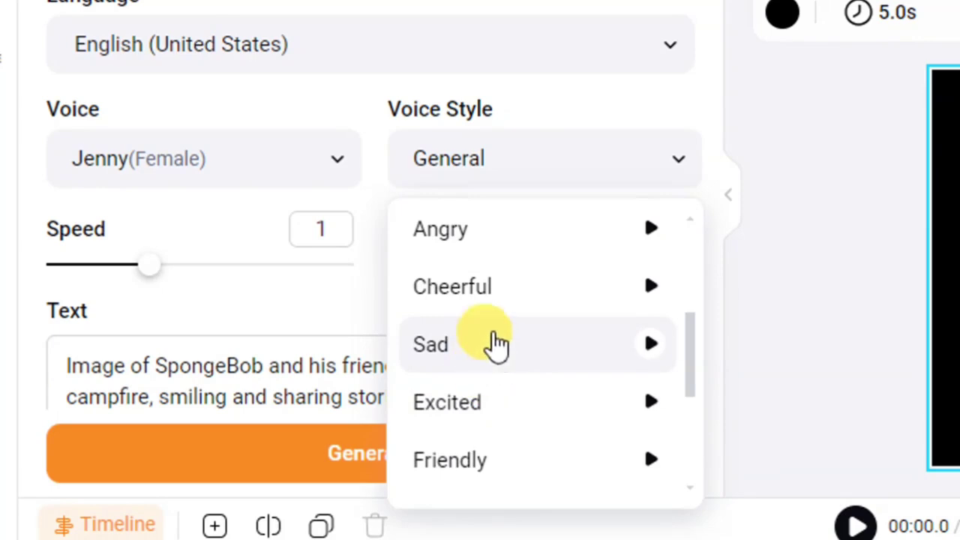
click(652, 345)
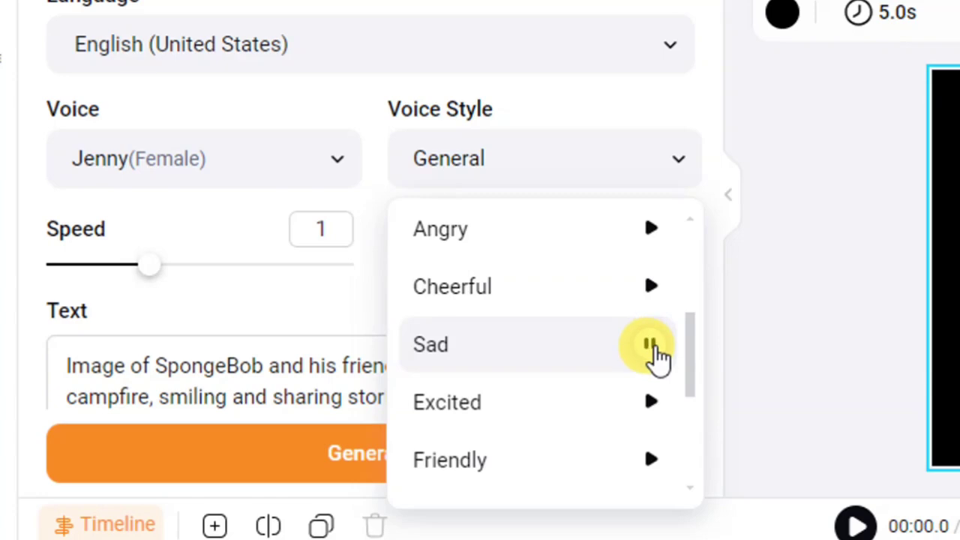
click(652, 345)
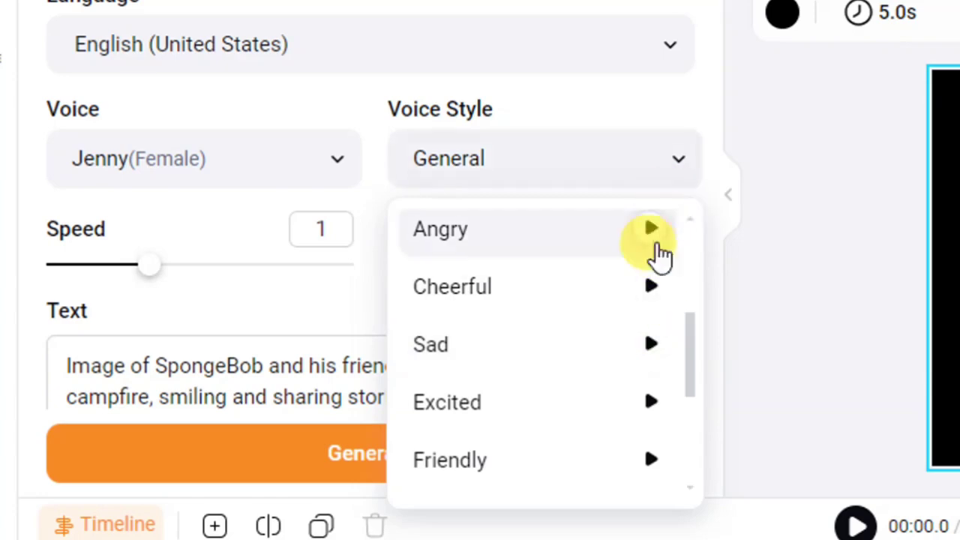
click(667, 182)
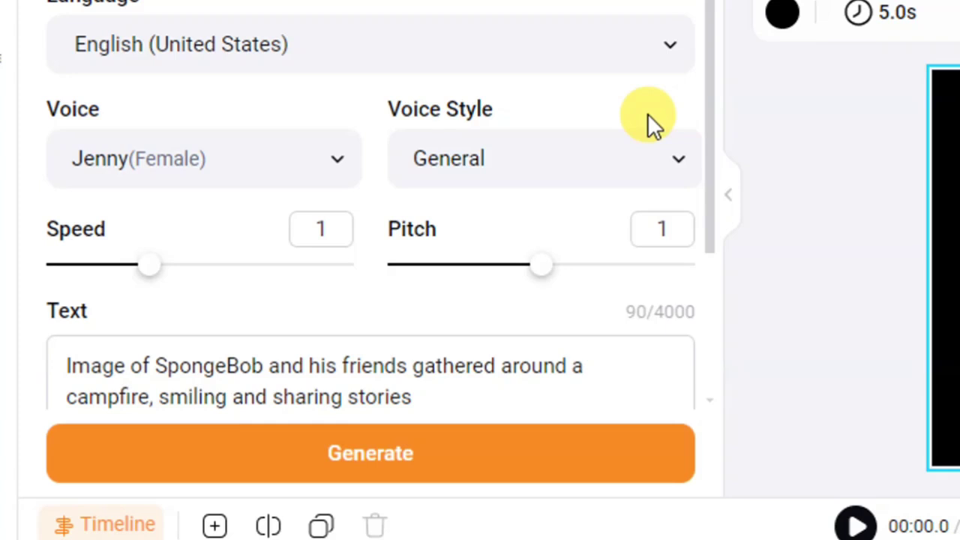
Generate the voiceover from the entered speech text.
scroll(465, 275, down, 2)
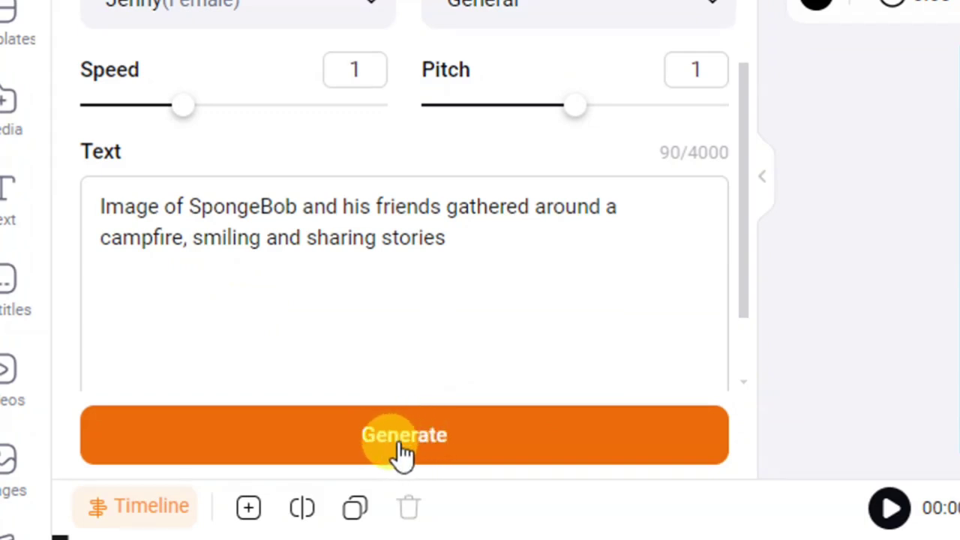
click(402, 442)
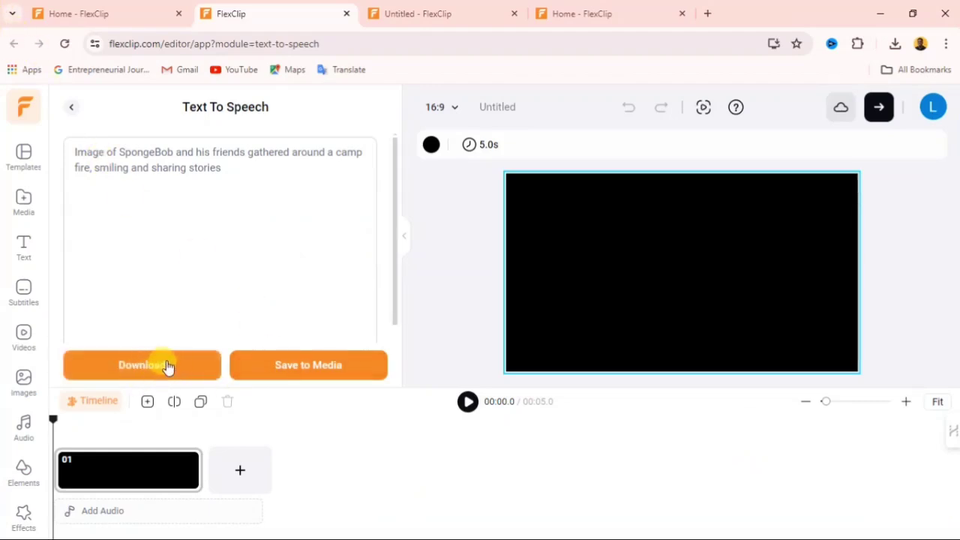
Switch to the Home browser tab, open the AI Video Generator, and choose AI Text to Video.
click(122, 13)
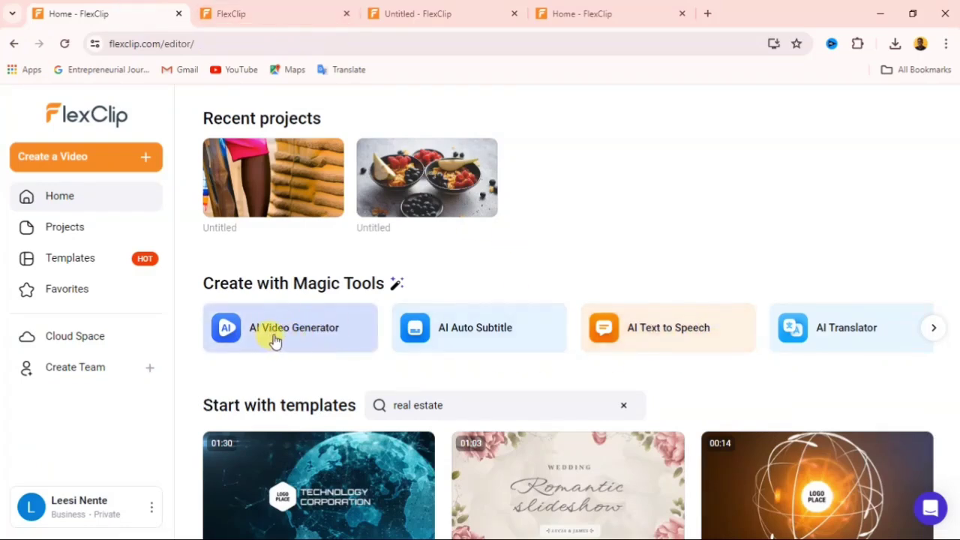
click(347, 337)
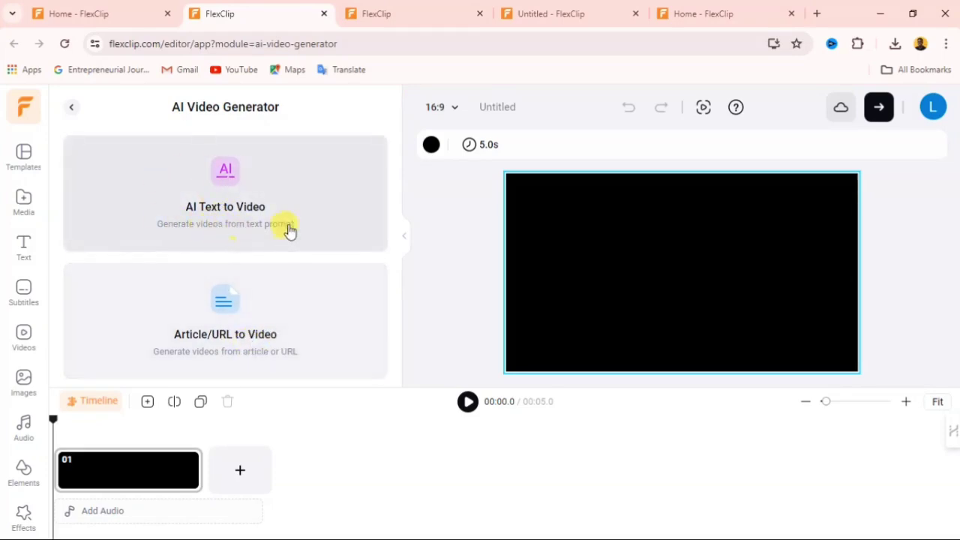
click(223, 204)
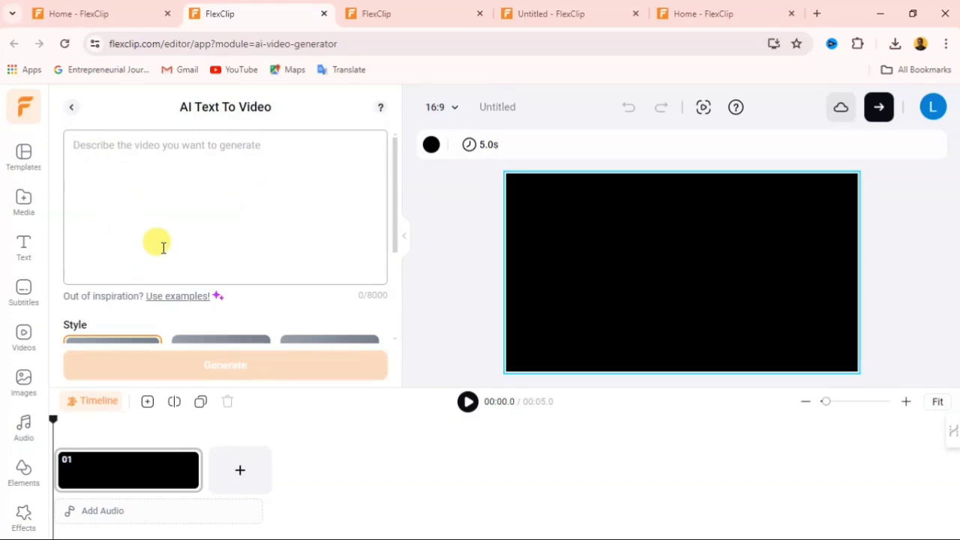
Look over the subtitle styles and enter the video prompt "generate a motivational video about positivity".
scroll(221, 215, down, 2)
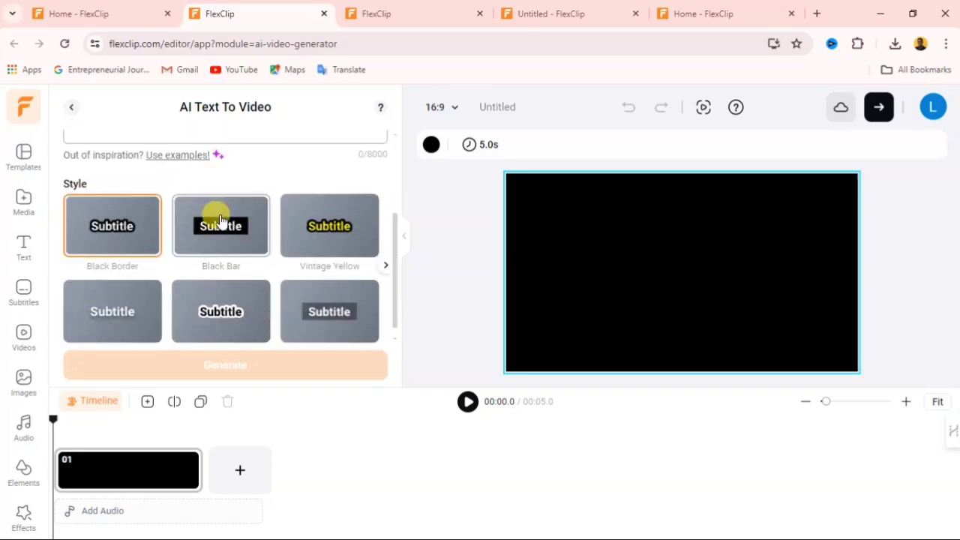
scroll(221, 219, up, 2)
scroll(128, 257, down, 2)
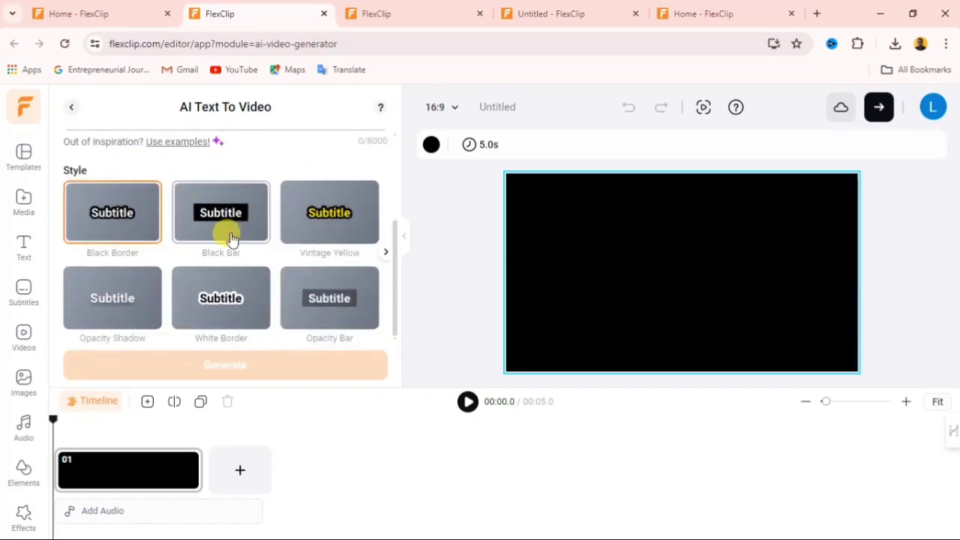
scroll(256, 223, up, 3)
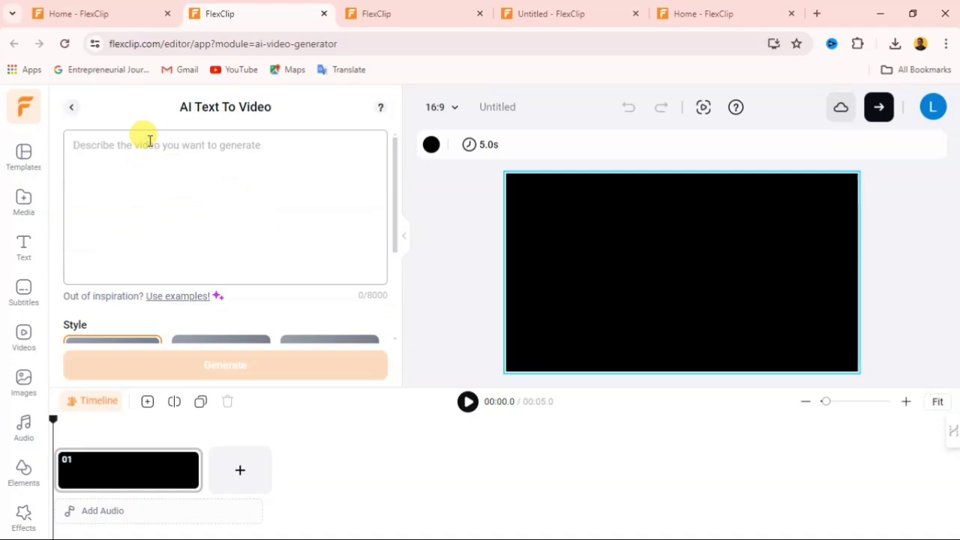
text(ge)
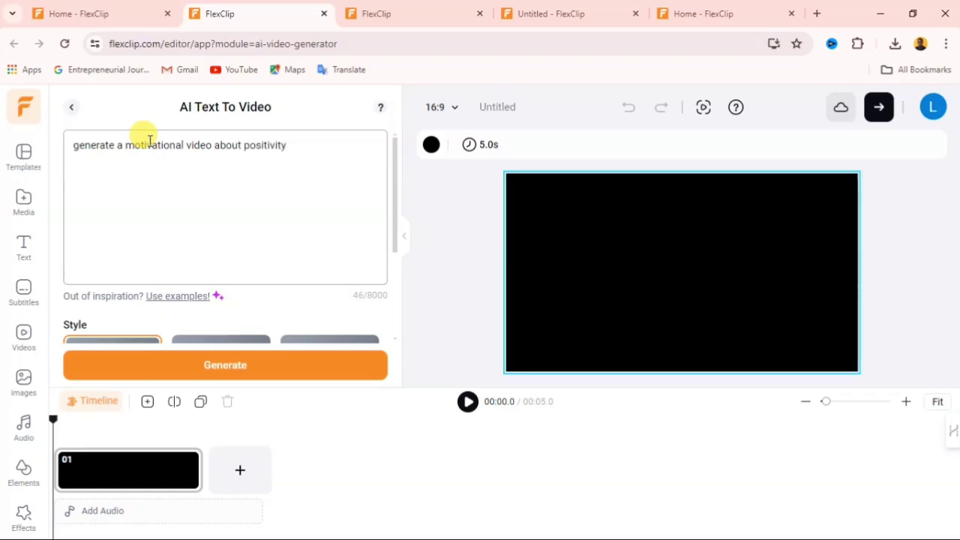
Set the subtitle style to Opacity Bar after trying Black Bar, and generate the video from the prompt.
scroll(243, 241, down, 2)
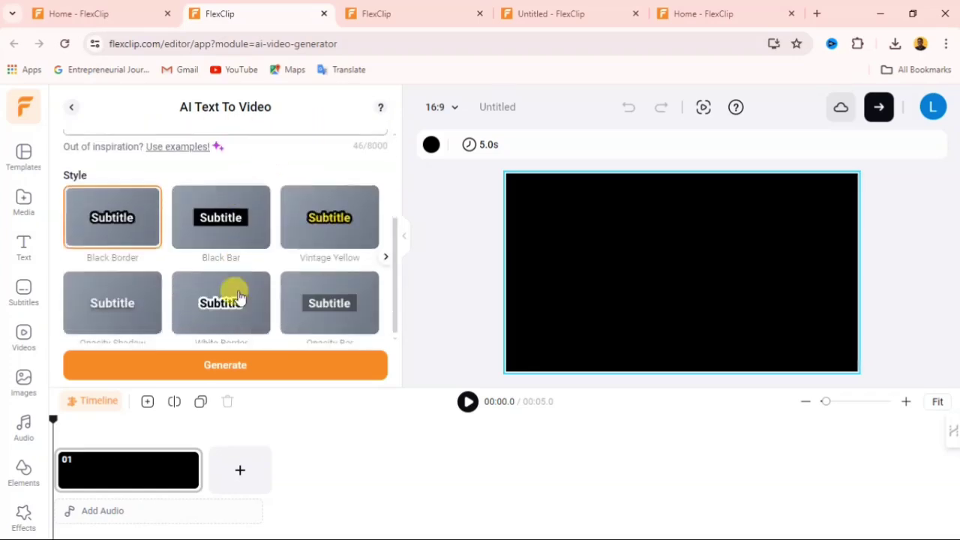
click(238, 216)
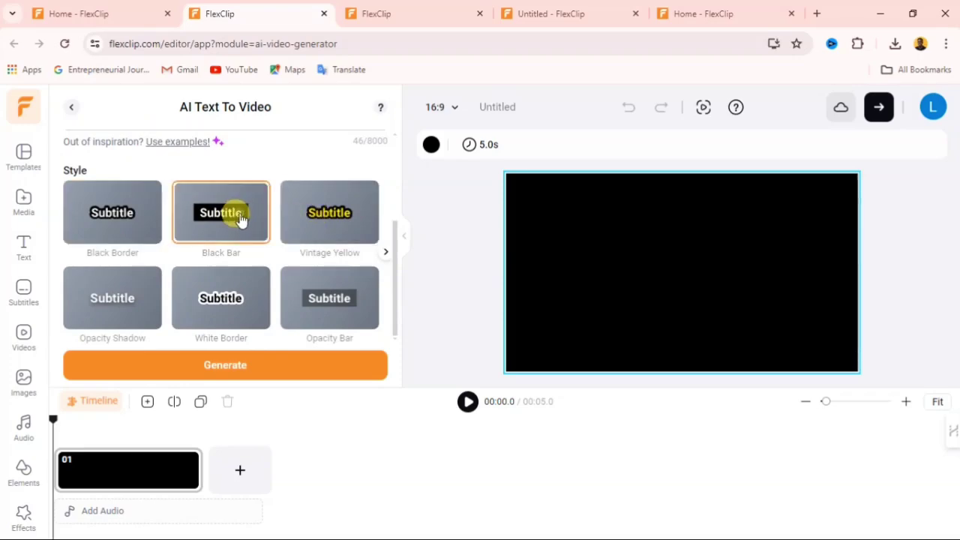
click(332, 304)
click(225, 374)
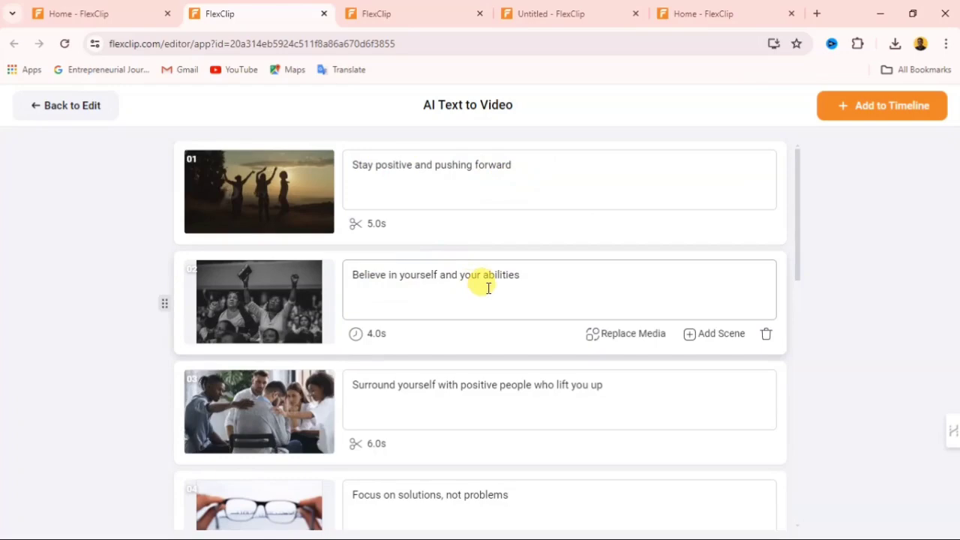
Look through the generated scenes and their subtitle texts from the first scene to the last.
scroll(467, 258, down, 1)
scroll(418, 300, down, 8)
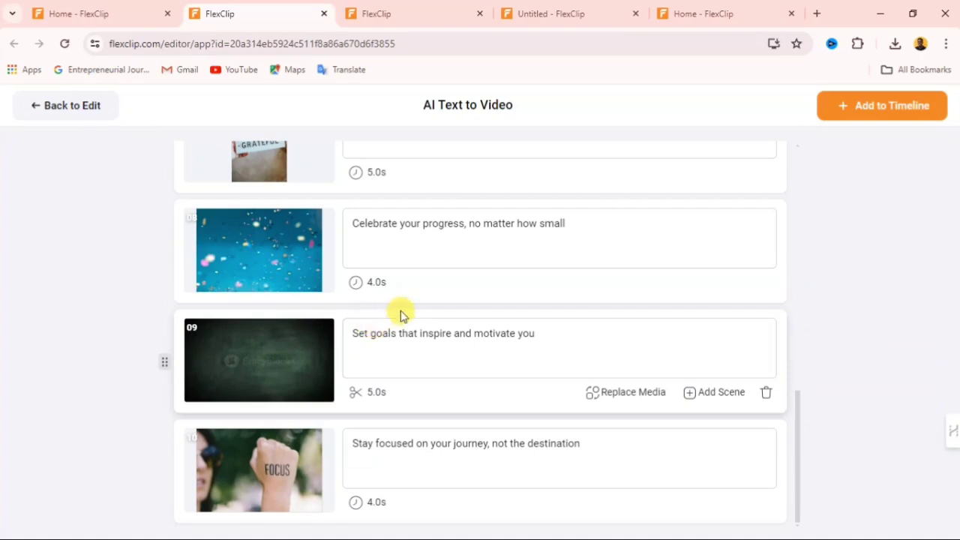
scroll(400, 315, up, 5)
scroll(396, 308, down, 4)
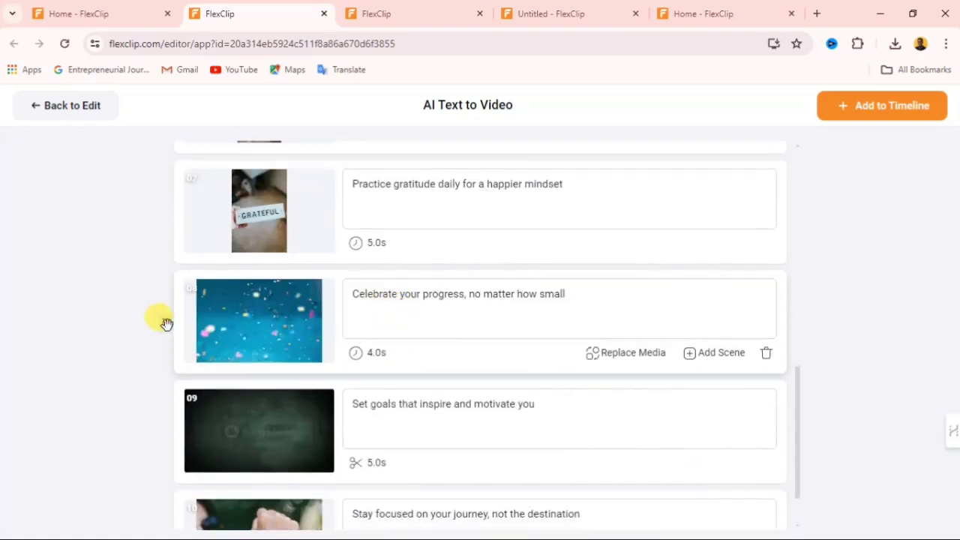
scroll(600, 255, up, 6)
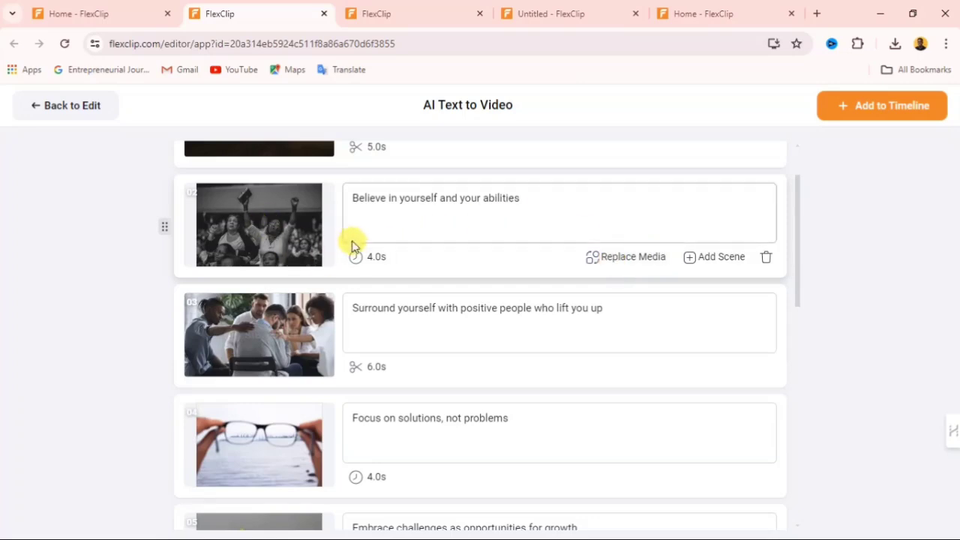
scroll(510, 252, up, 2)
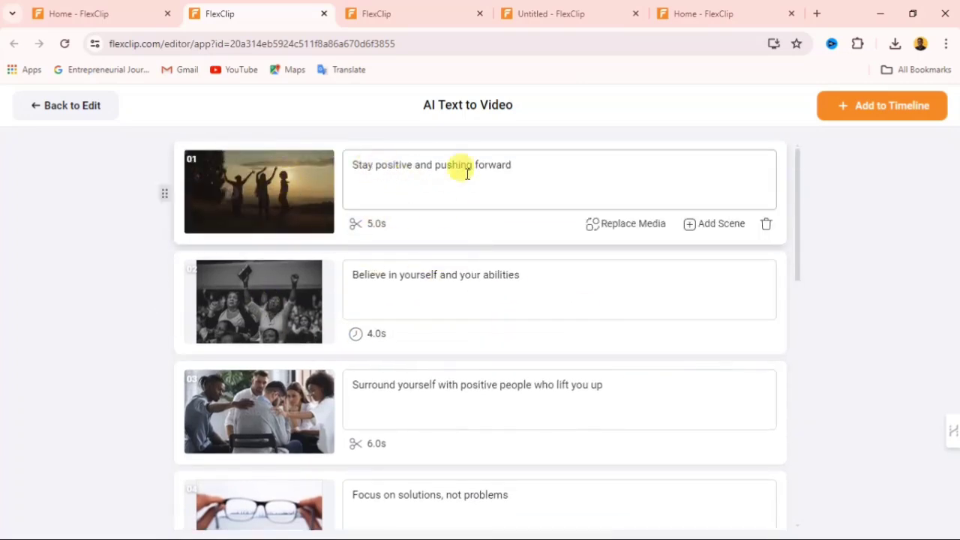
Replace the first scene's media with the 18-second push-up clip found under the suggested keyword "pushing forward".
click(639, 231)
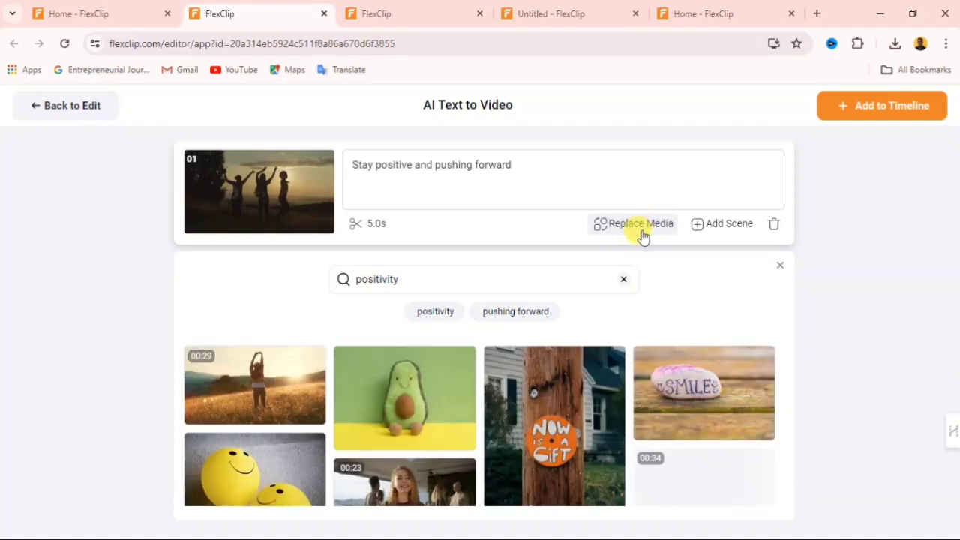
click(515, 312)
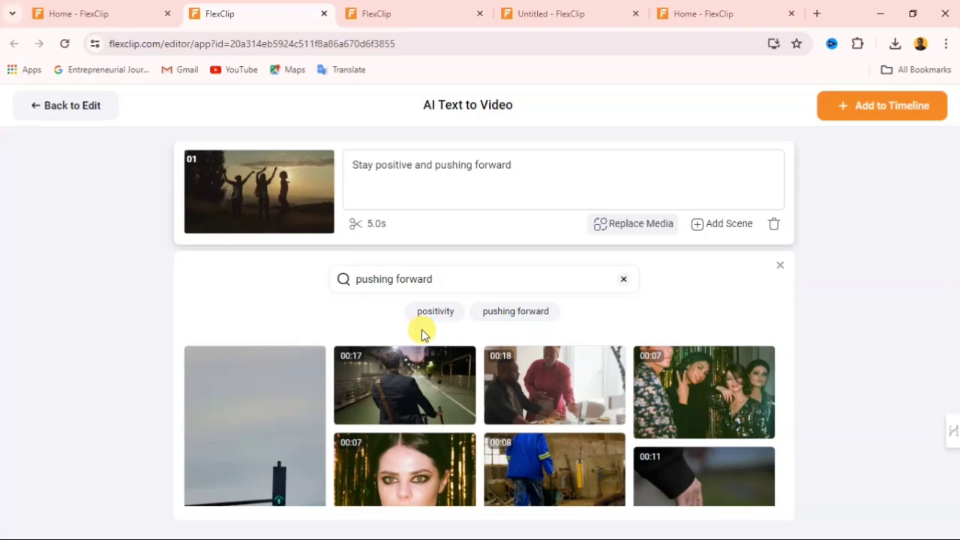
scroll(450, 381, down, 2)
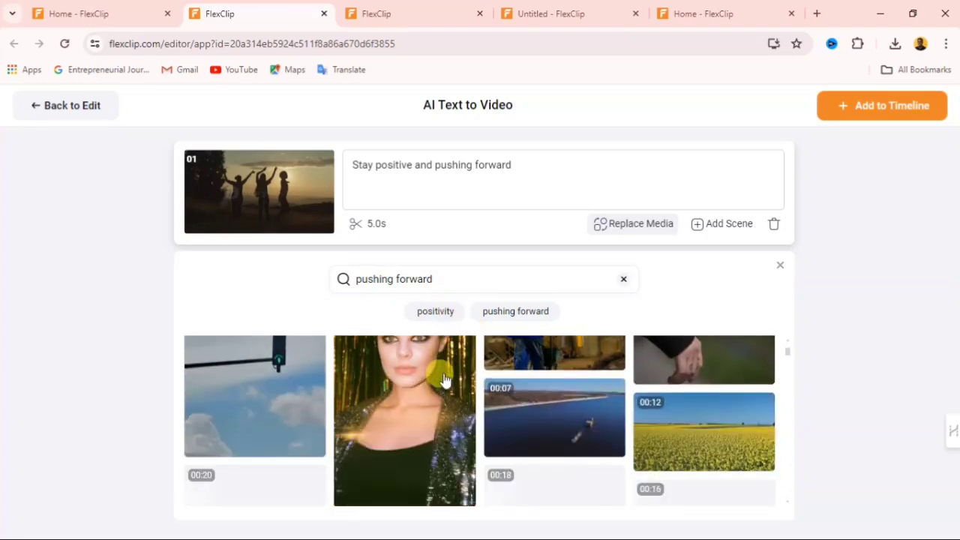
scroll(510, 405, down, 1)
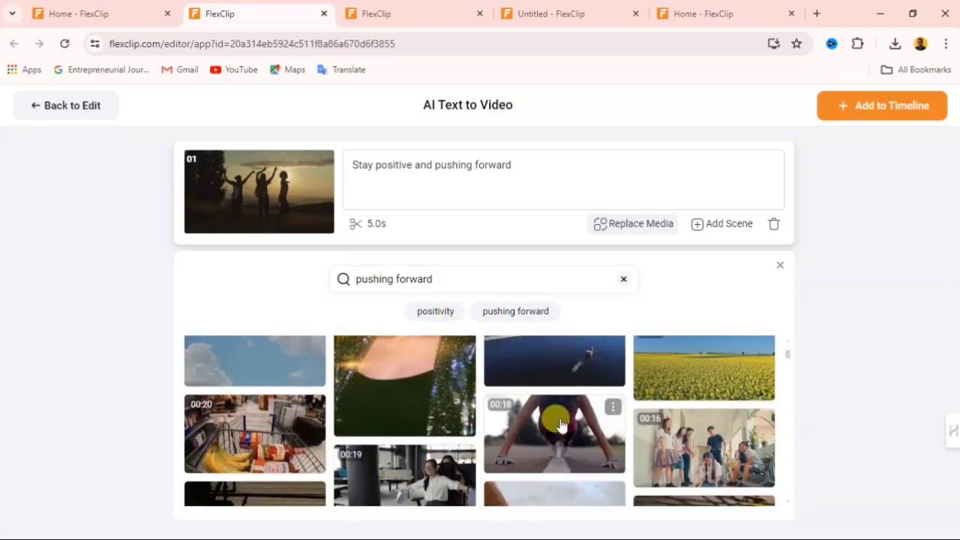
click(554, 449)
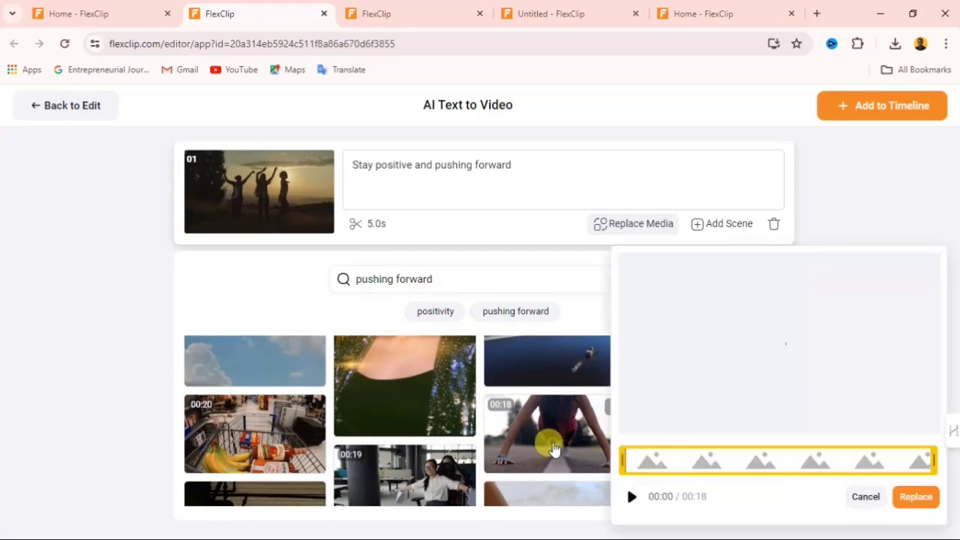
click(915, 499)
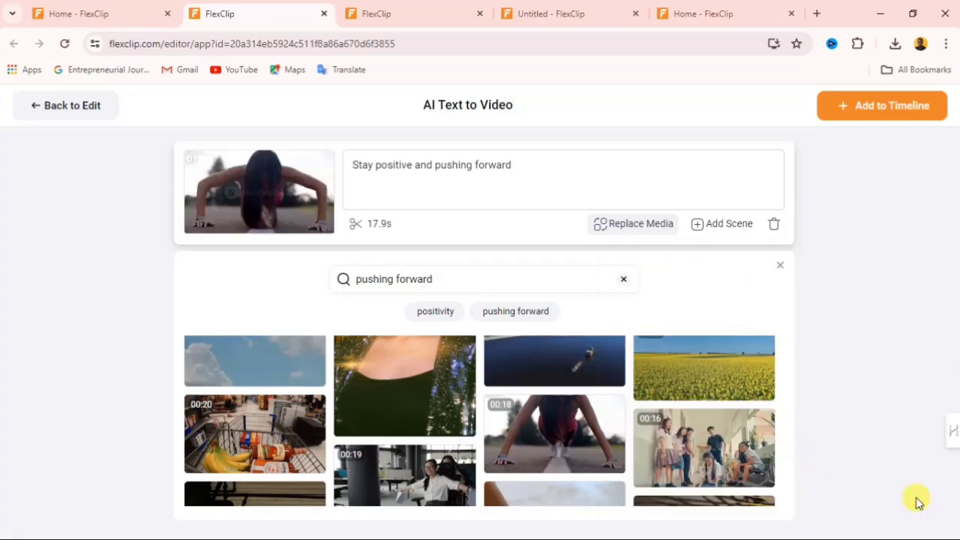
click(781, 267)
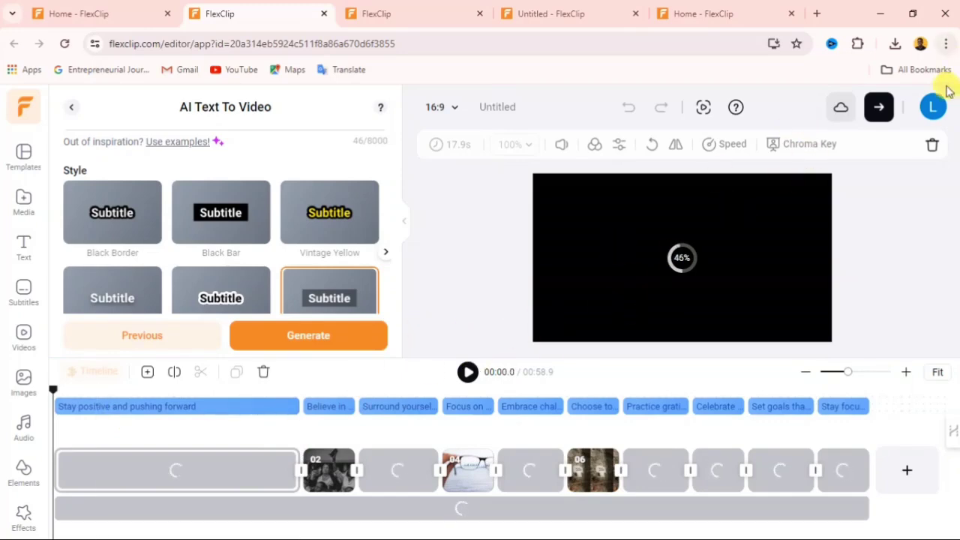
Add the generated scenes to the timeline and dismiss the file loading message.
click(883, 106)
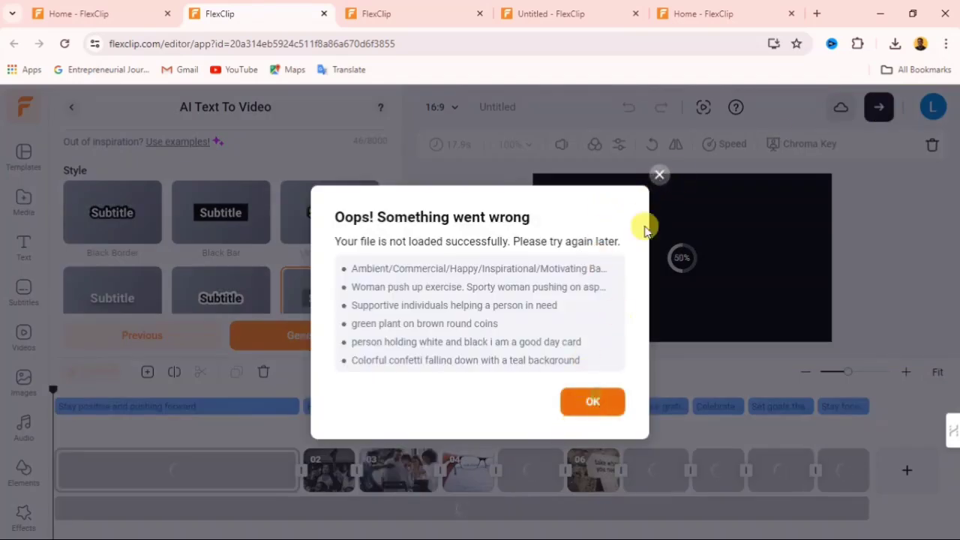
click(668, 225)
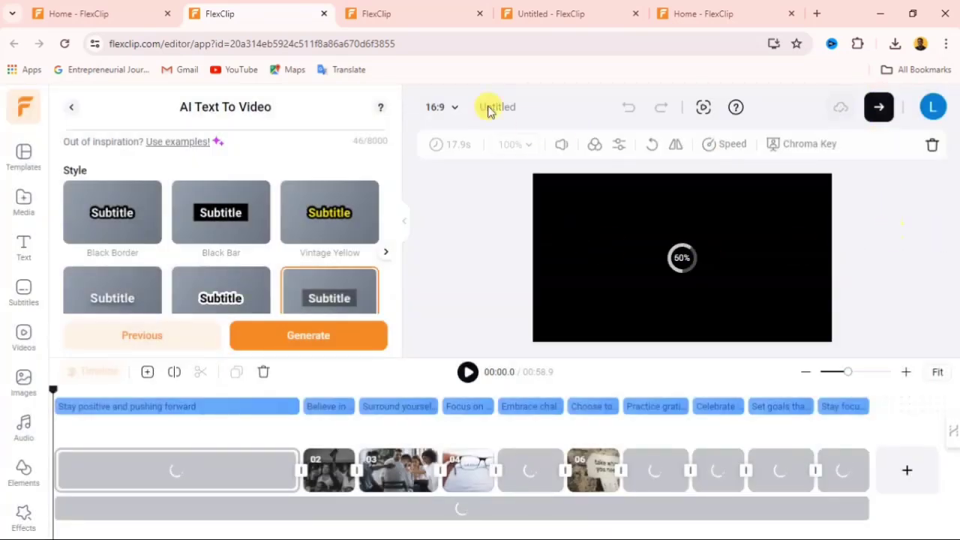
Look over the remaining Magic Tools in the Home browser tab and return to the text-to-video project tab.
click(132, 12)
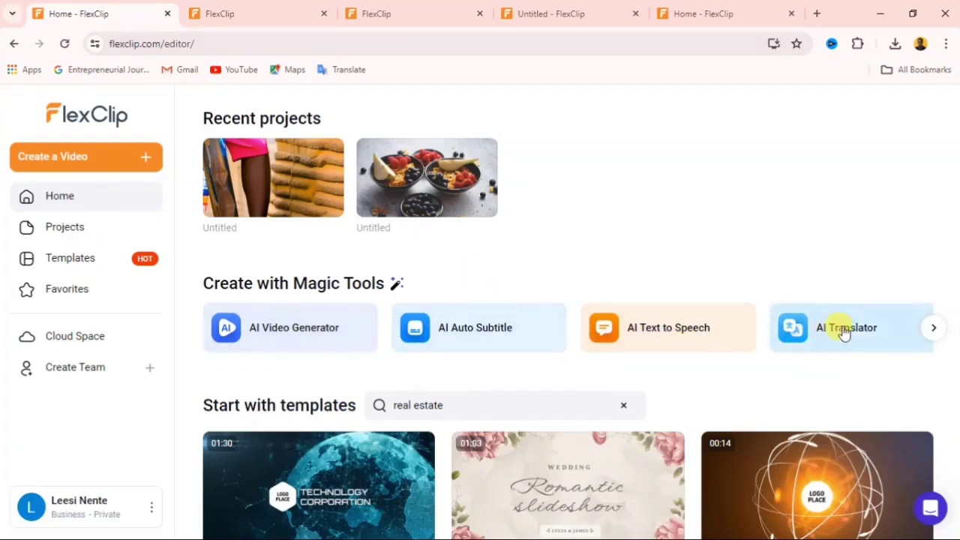
click(934, 329)
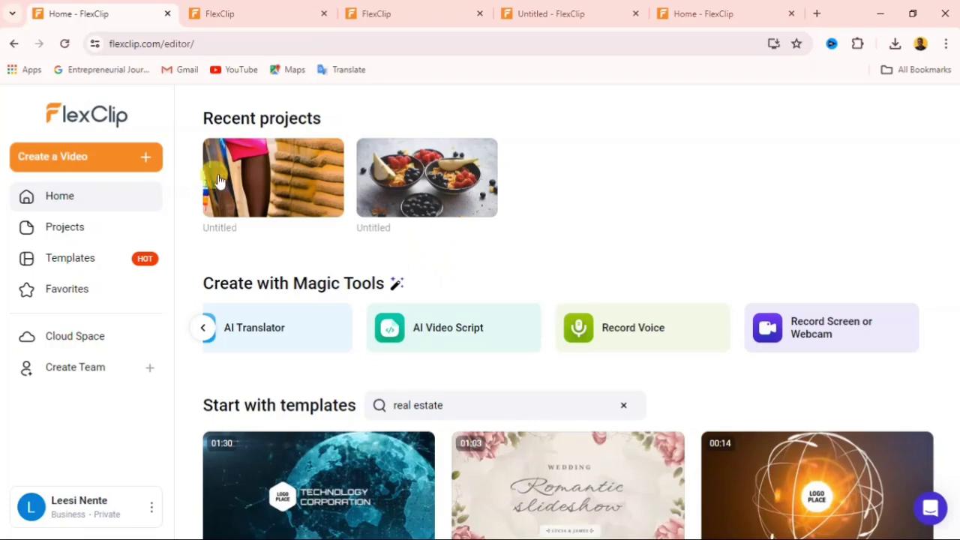
click(248, 17)
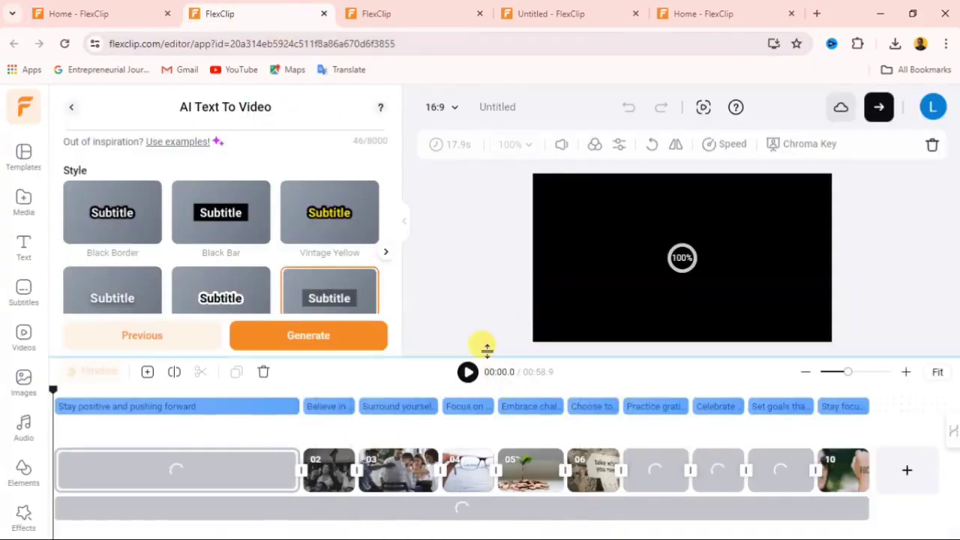
Preview the video from the start, pause it during the first scene, and move the playhead to the "Practice gratitude daily" scene.
click(229, 434)
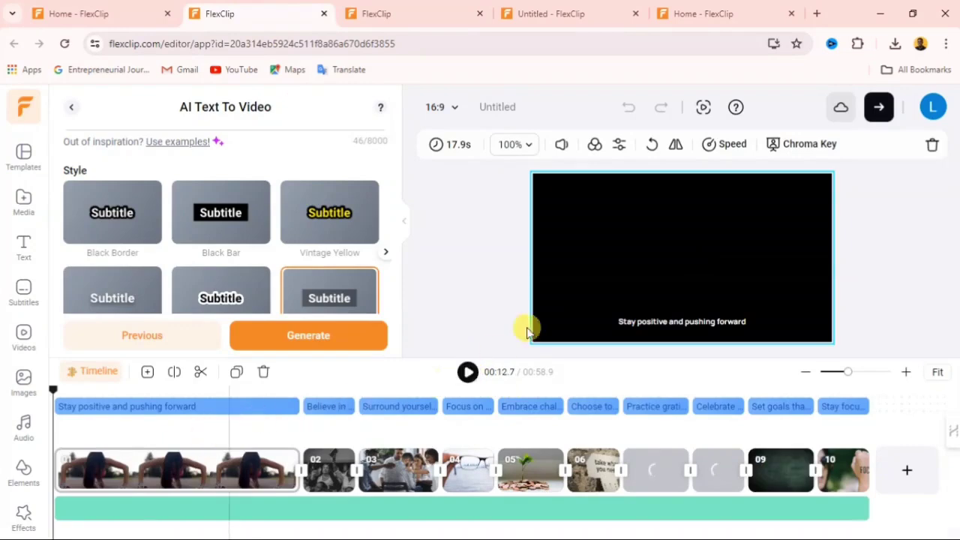
click(468, 373)
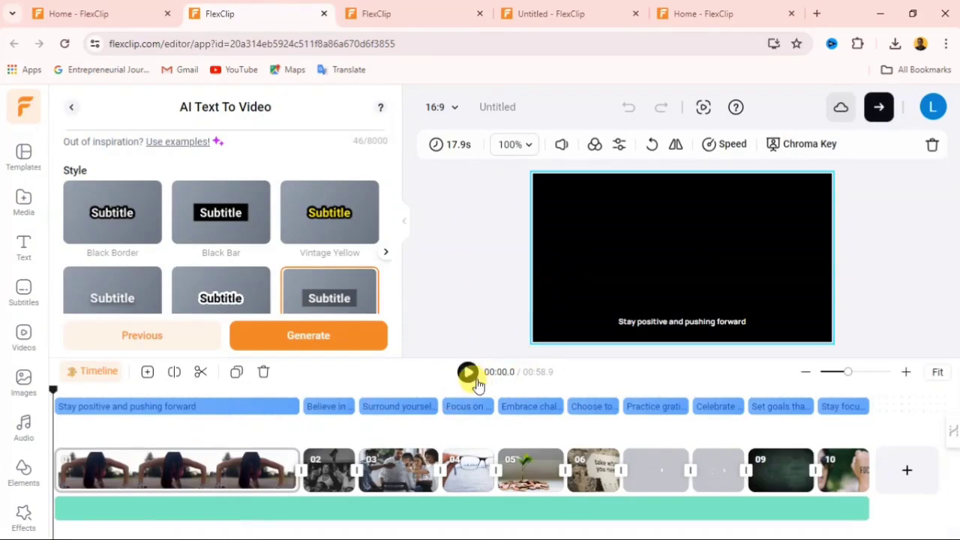
click(468, 373)
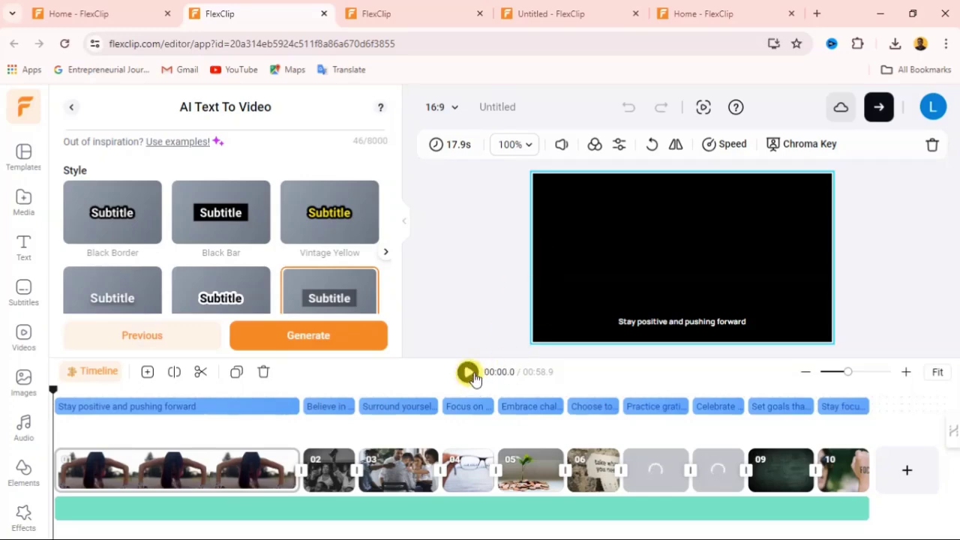
click(468, 373)
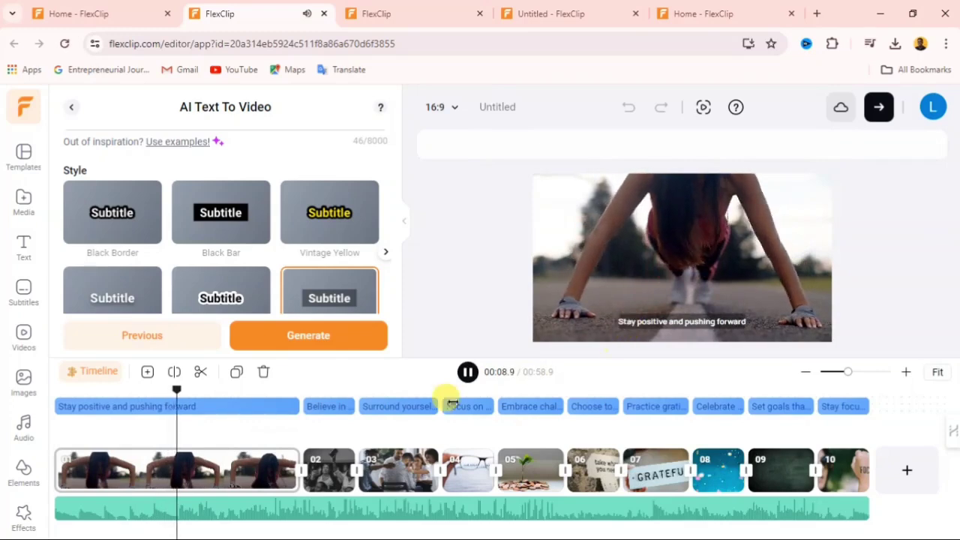
click(467, 372)
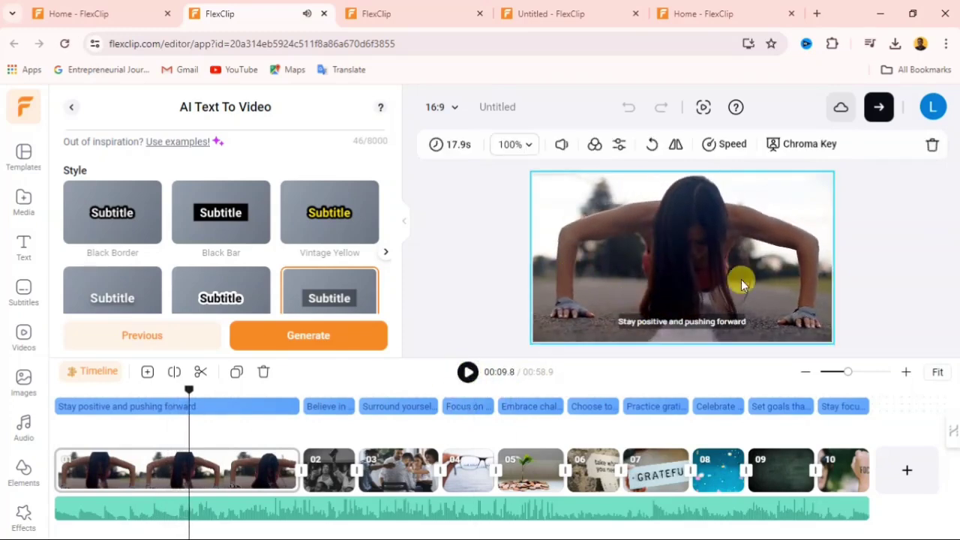
drag(188, 390, 661, 392)
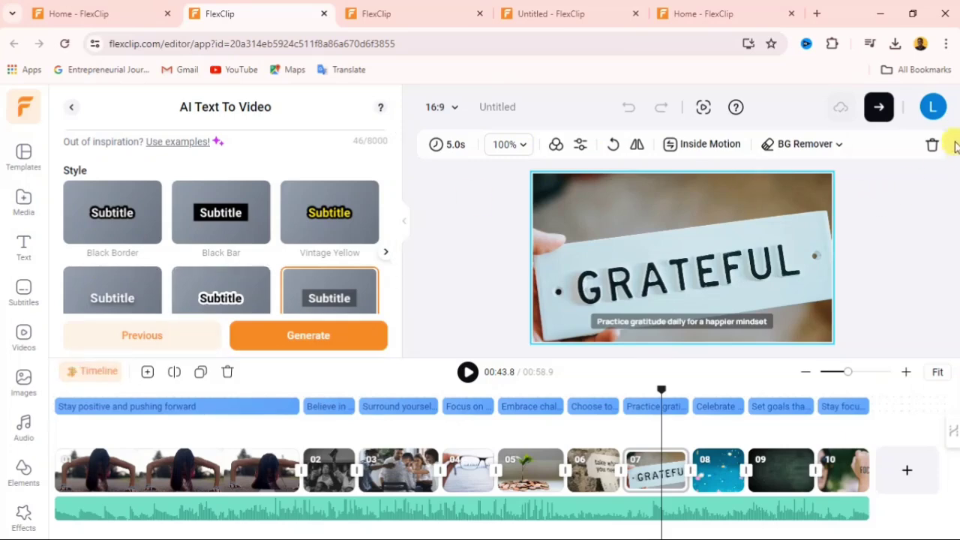
Open My Account from the profile options and go to the Pricing page.
click(932, 107)
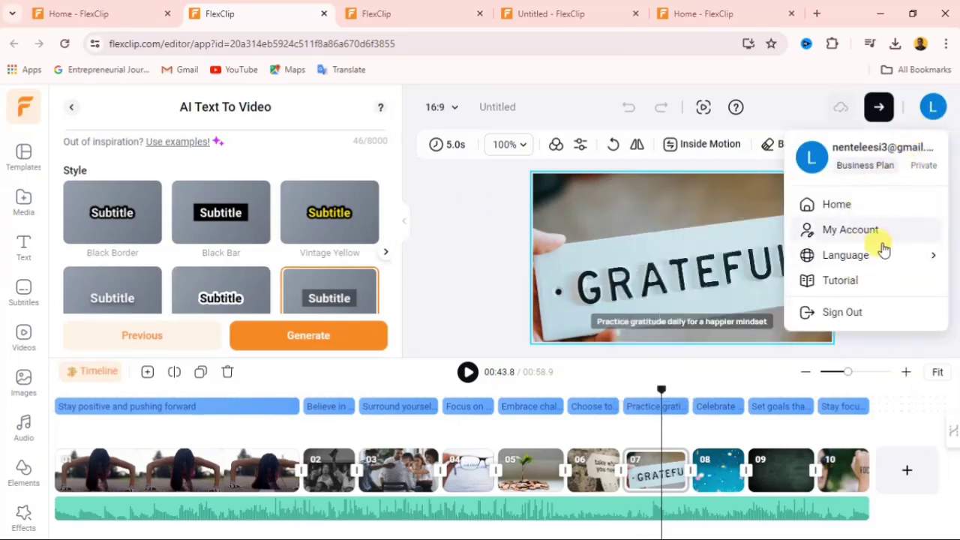
click(862, 231)
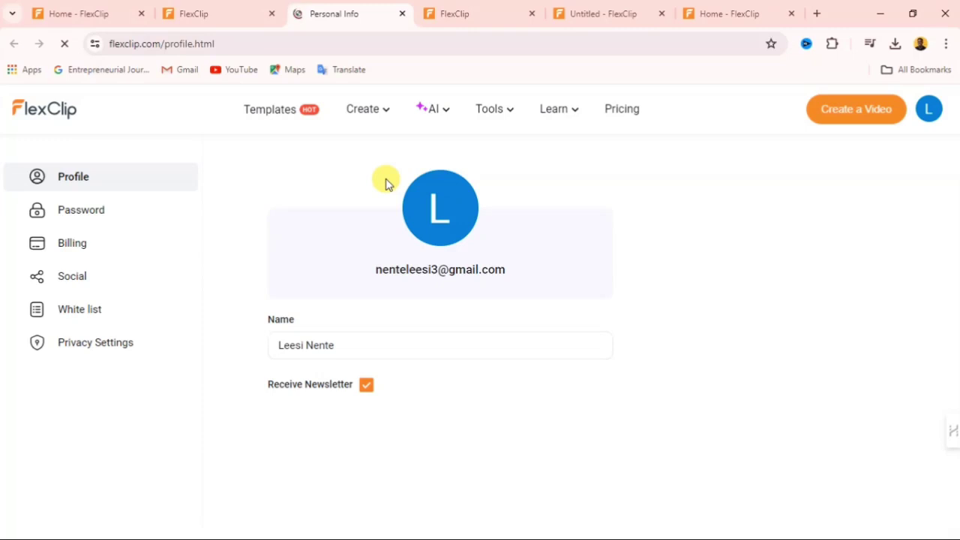
click(629, 120)
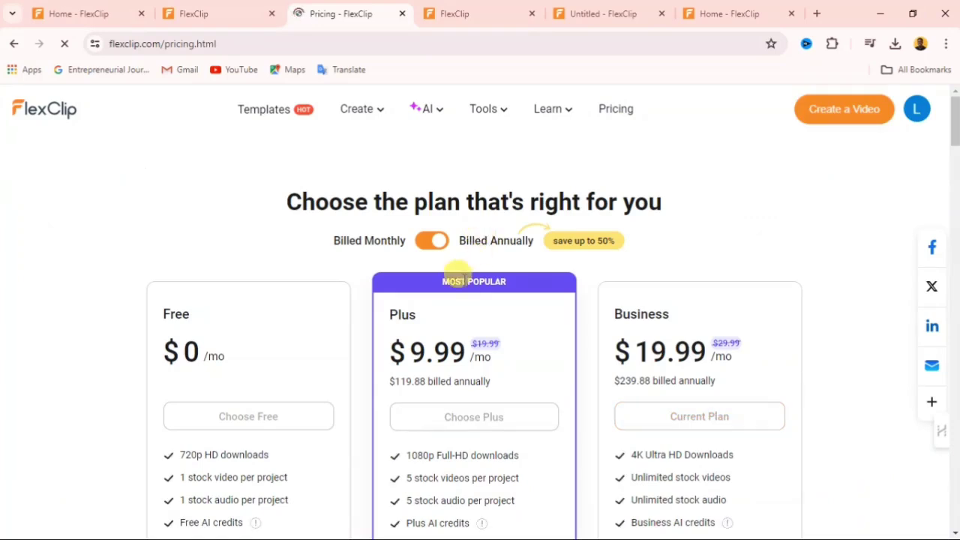
Examine the prices and features of the Free, Plus and Business plans, including the Compare plans table.
scroll(457, 270, down, 1)
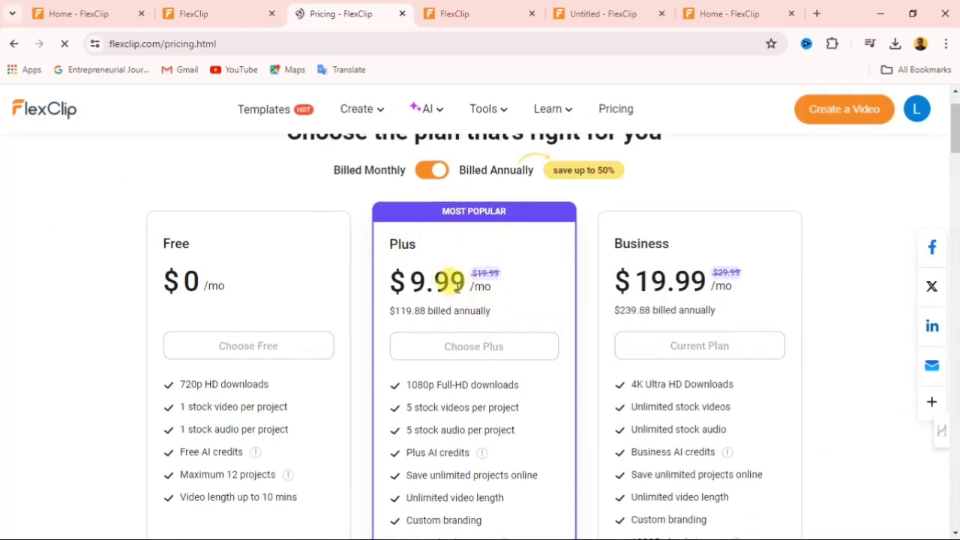
scroll(450, 292, down, 2)
scroll(454, 237, up, 1)
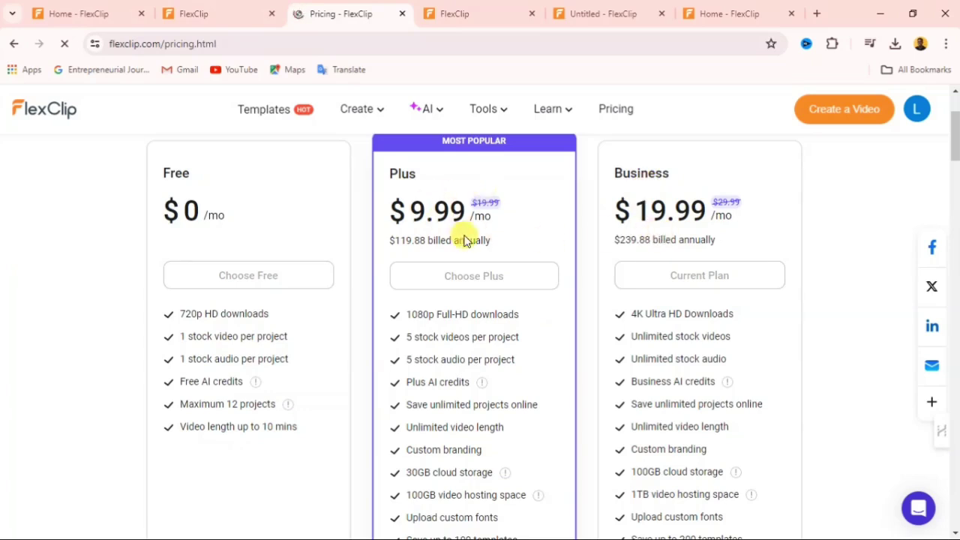
scroll(408, 212, down, 1)
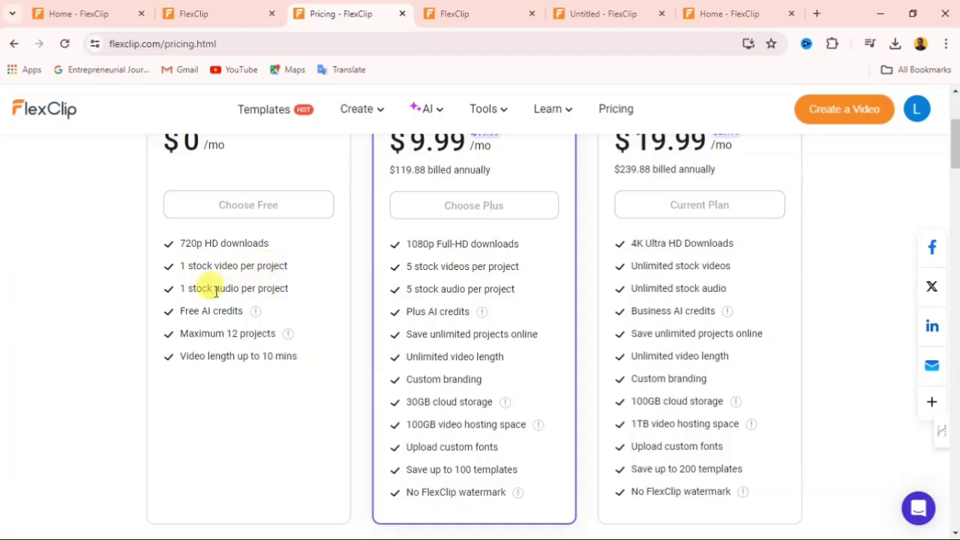
scroll(518, 307, down, 5)
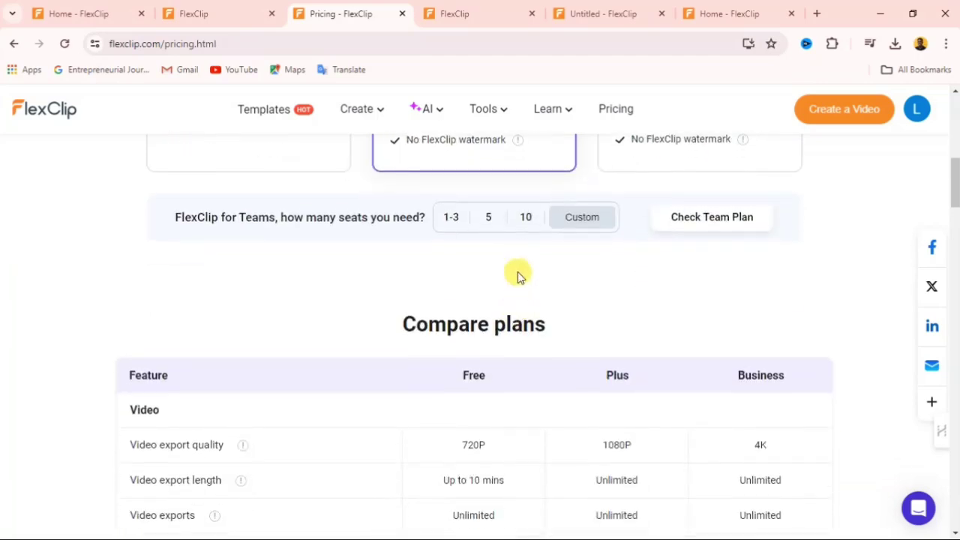
scroll(506, 252, up, 3)
scroll(510, 259, down, 4)
scroll(515, 266, down, 4)
scroll(515, 270, down, 3)
scroll(515, 268, up, 10)
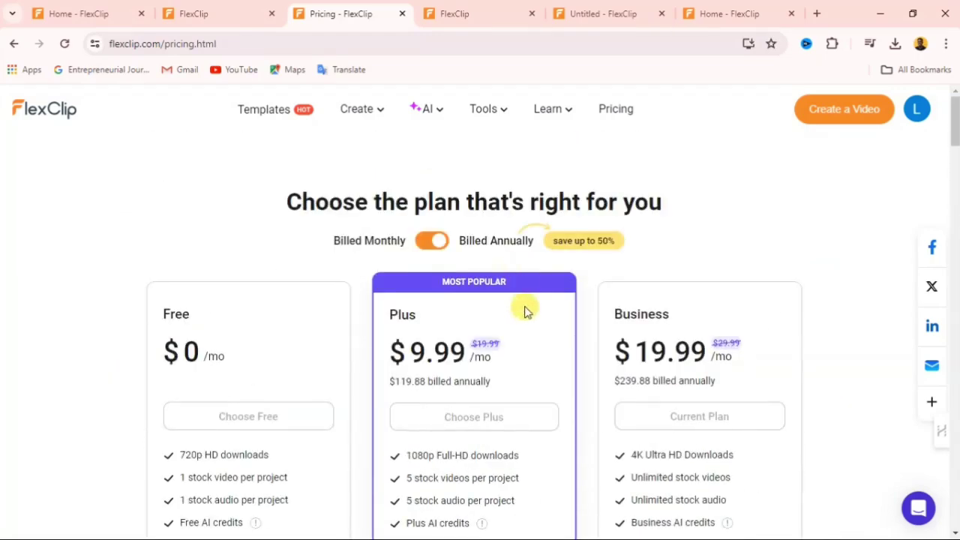